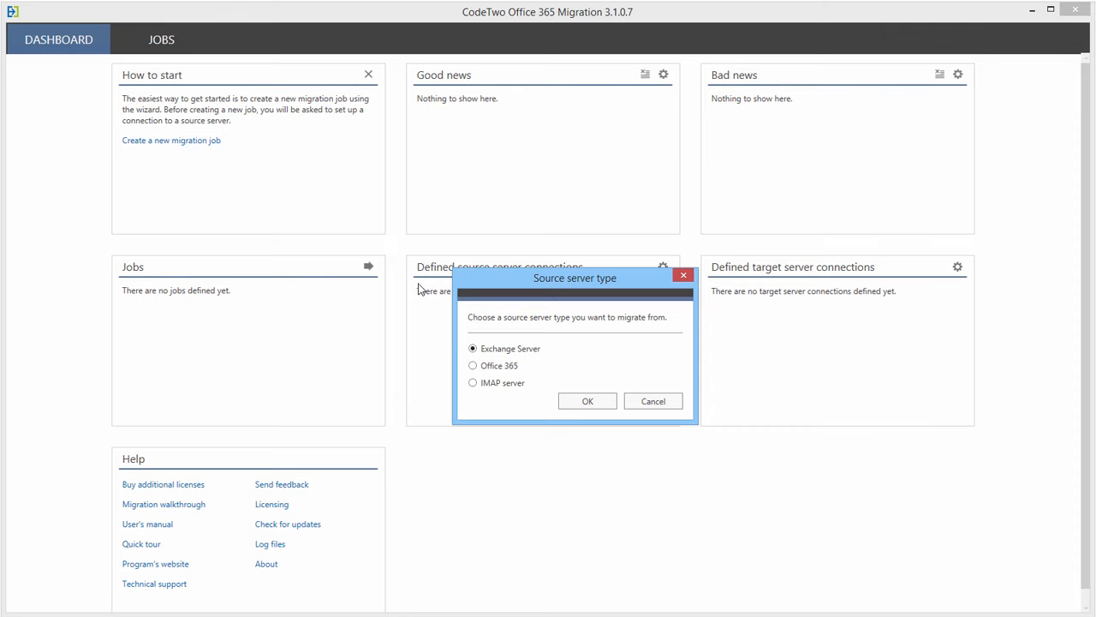
# - Create an Exchange Server migration job named 'Exchange to Office 365'
pyautogui.click(584, 401)
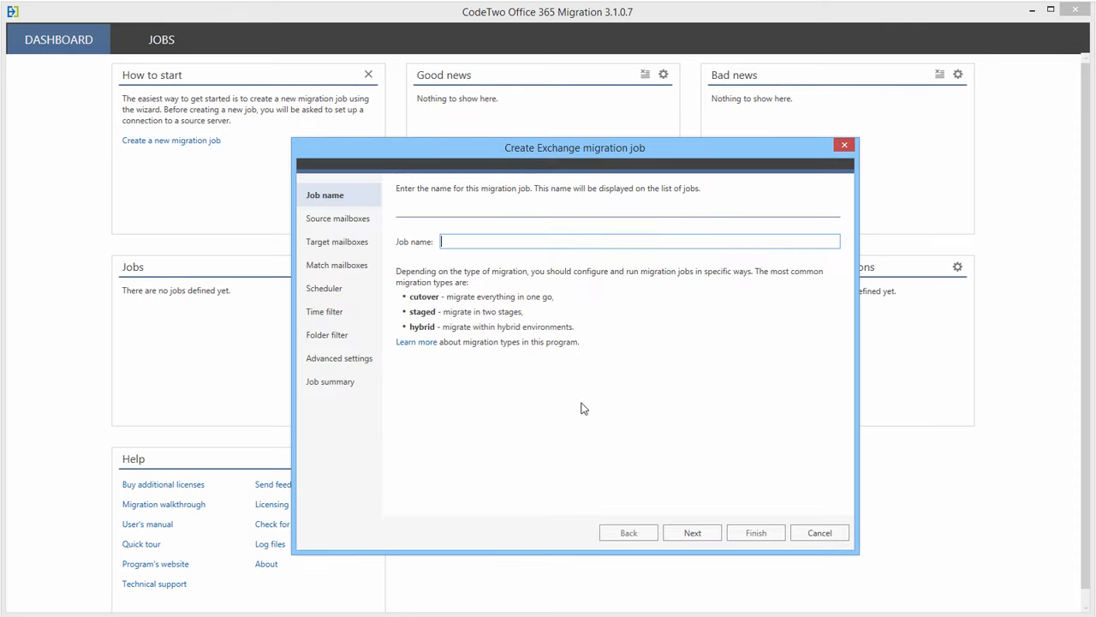
pyautogui.write('Exchange to Office 365')
pyautogui.click(692, 532)
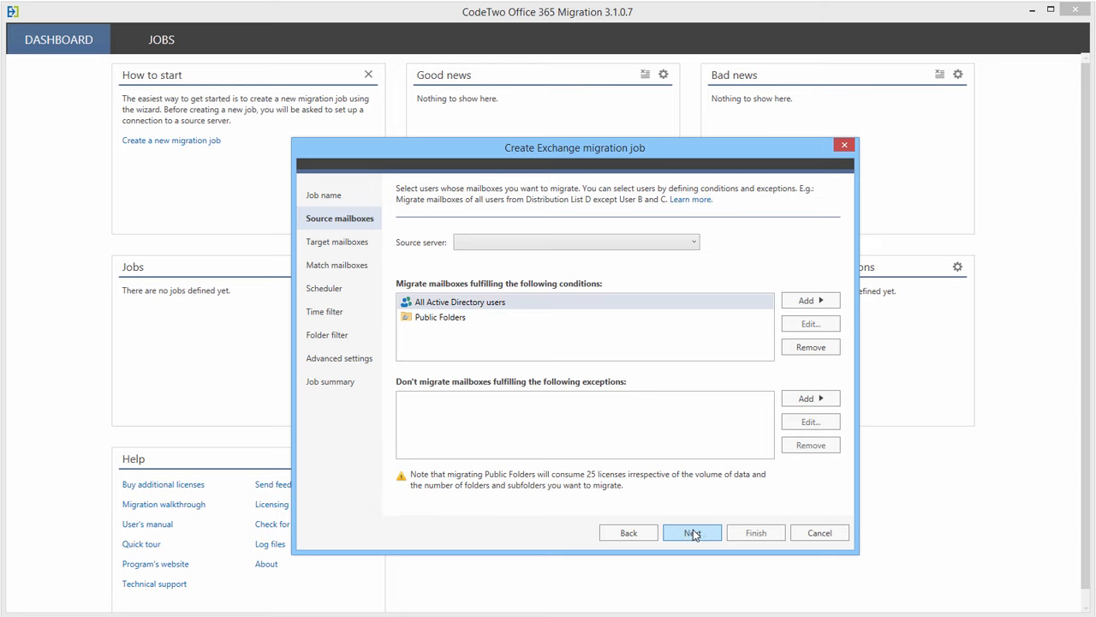
pyautogui.click(663, 248)
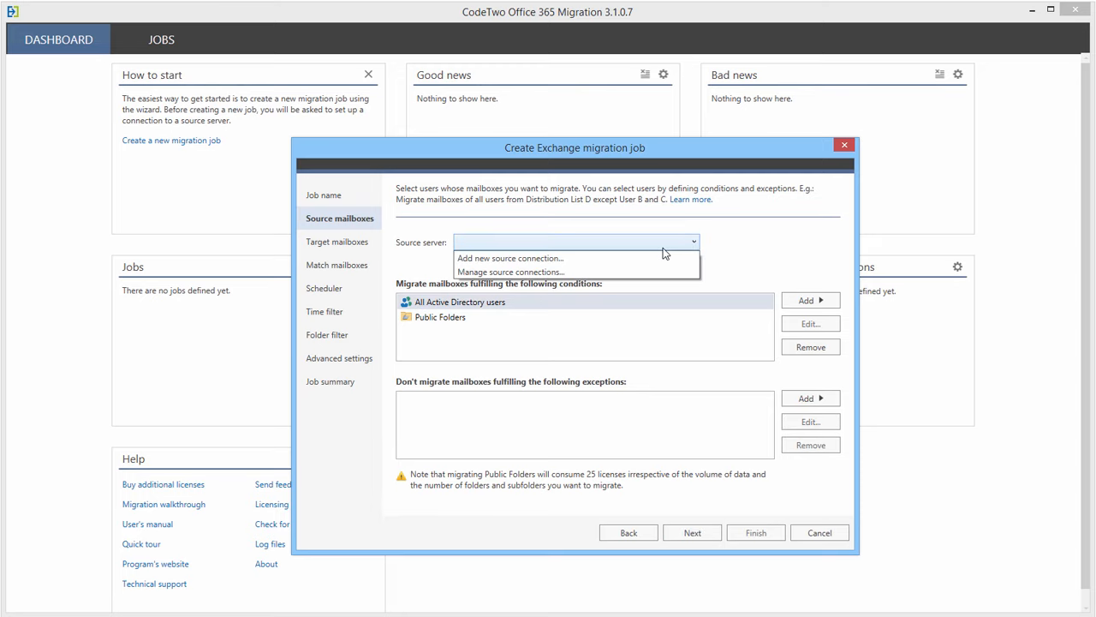
# - Add a new MAPI source connection with the service account password entered twice, and finish its configuration
pyautogui.click(653, 258)
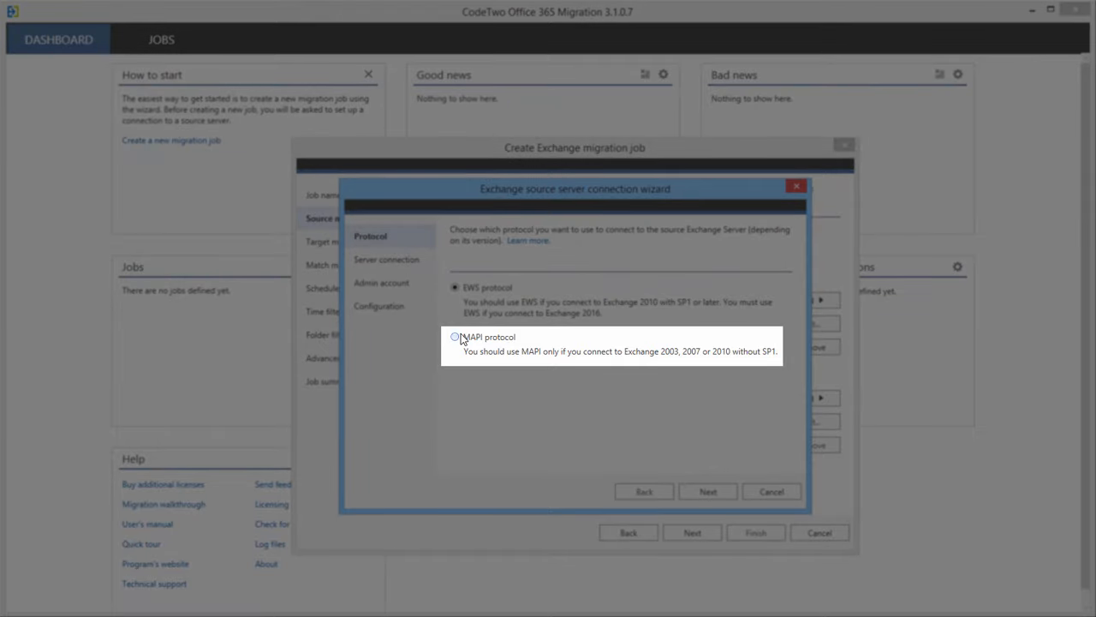
pyautogui.click(460, 338)
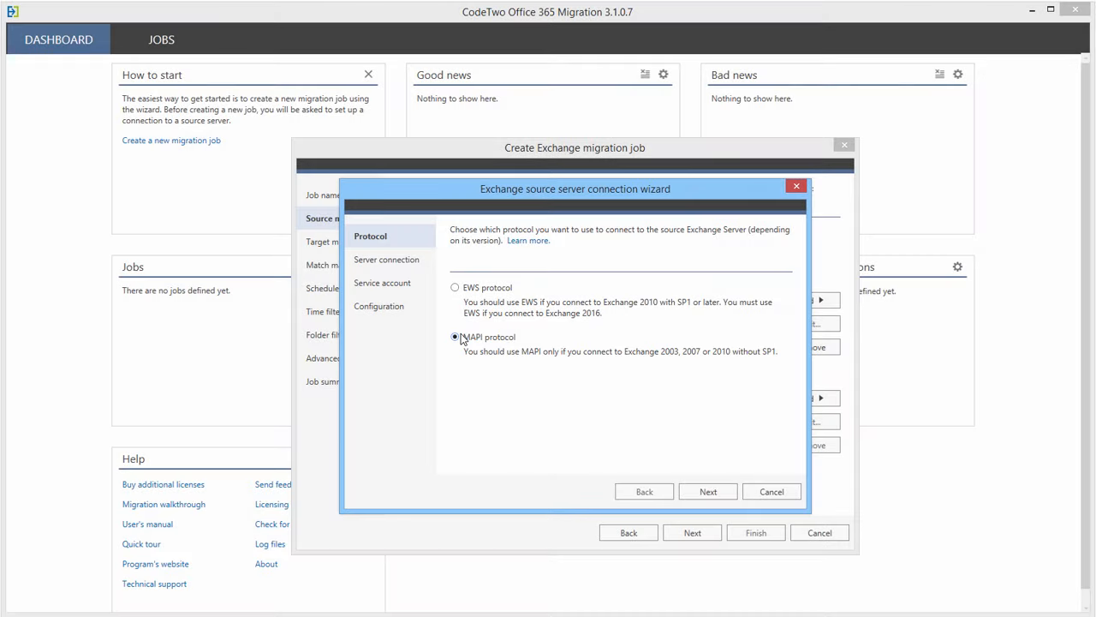
pyautogui.click(708, 492)
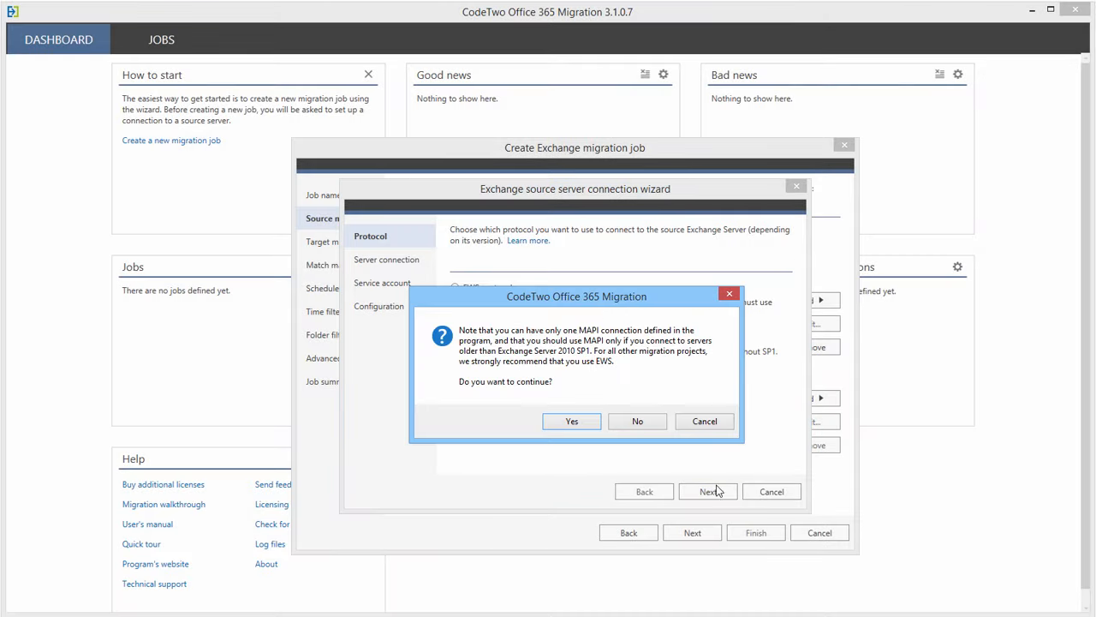
pyautogui.click(581, 421)
pyautogui.click(567, 313)
pyautogui.write('**********')
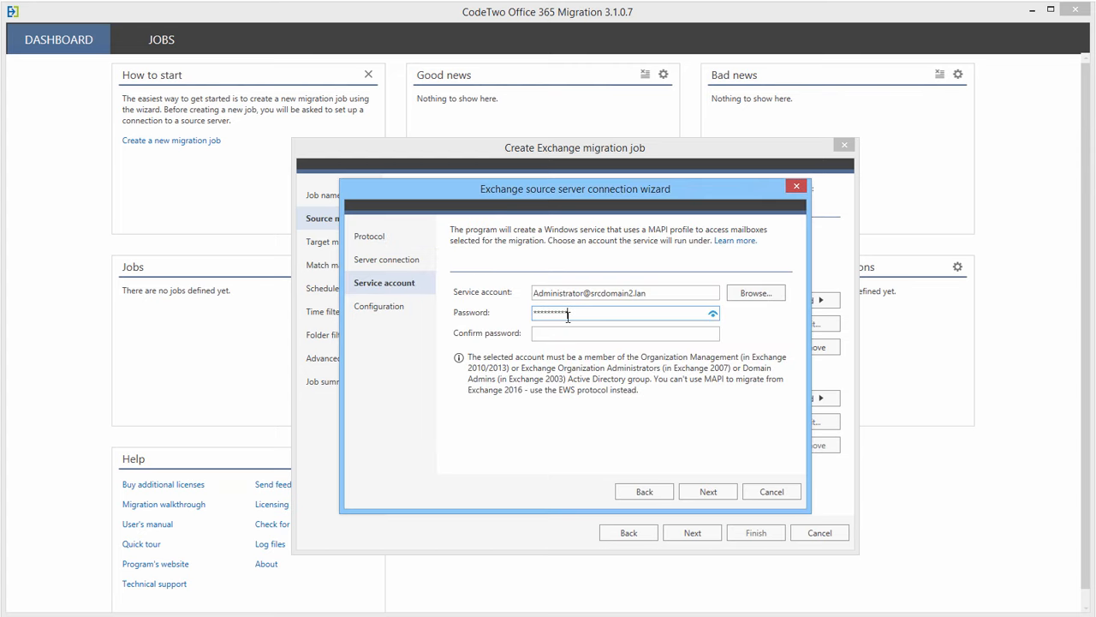
pyautogui.press('Tab')
pyautogui.write('**********')
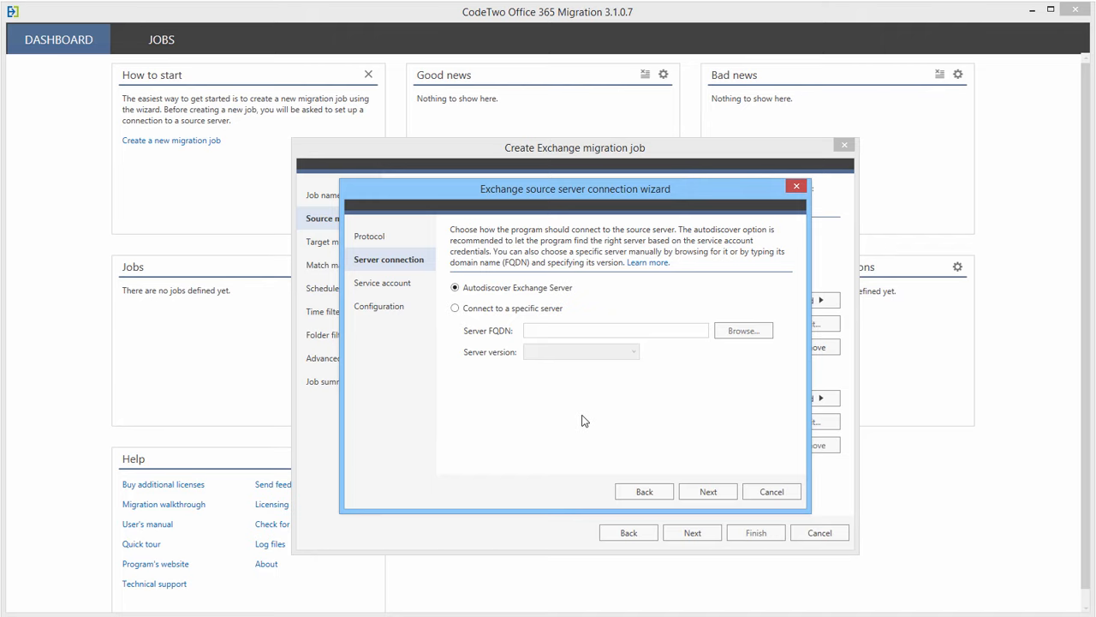
pyautogui.click(700, 495)
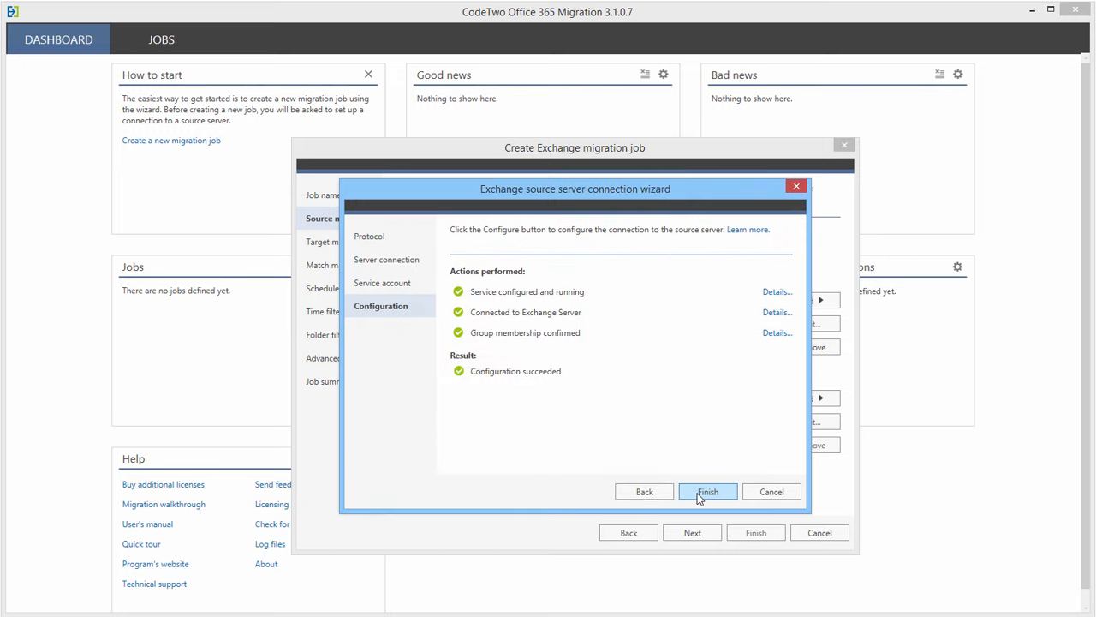
pyautogui.click(698, 496)
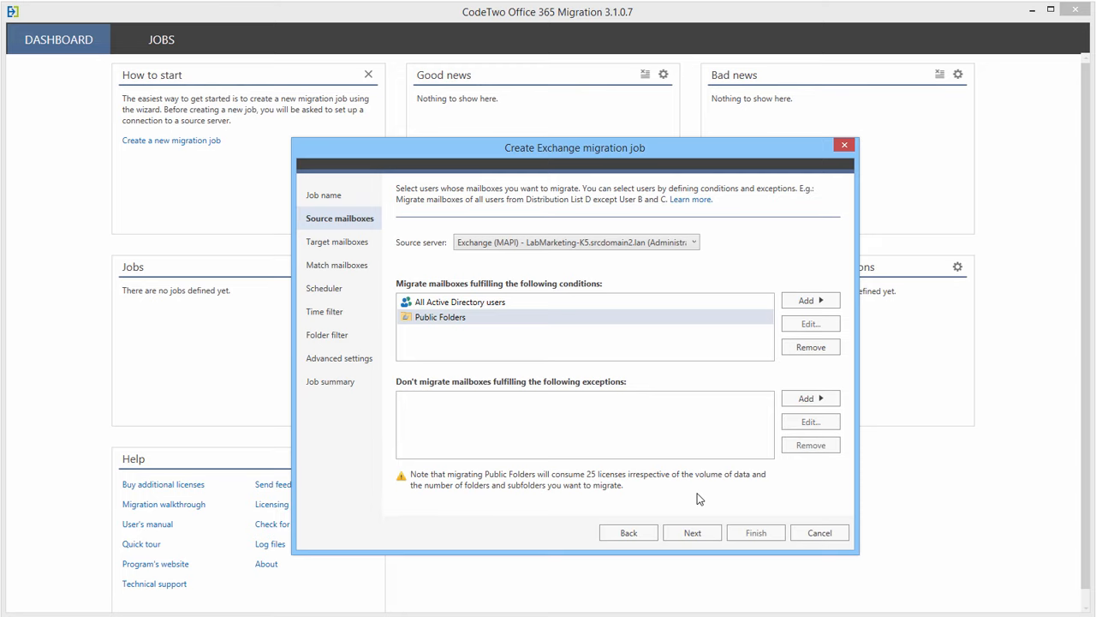
# - Remove the All Active Directory users and Public Folders conditions, then add the 'sales' AD group condition
pyautogui.click(515, 305)
pyautogui.keyDown('shift'); pyautogui.click(524, 323); pyautogui.keyUp('shift')
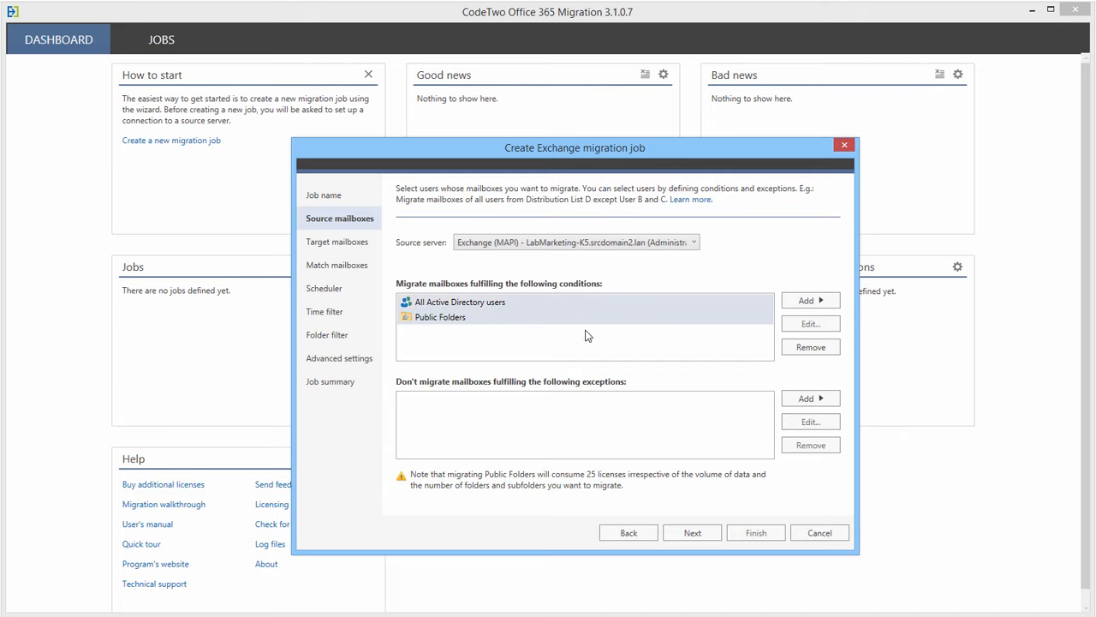
pyautogui.click(794, 353)
pyautogui.click(809, 307)
pyautogui.click(895, 334)
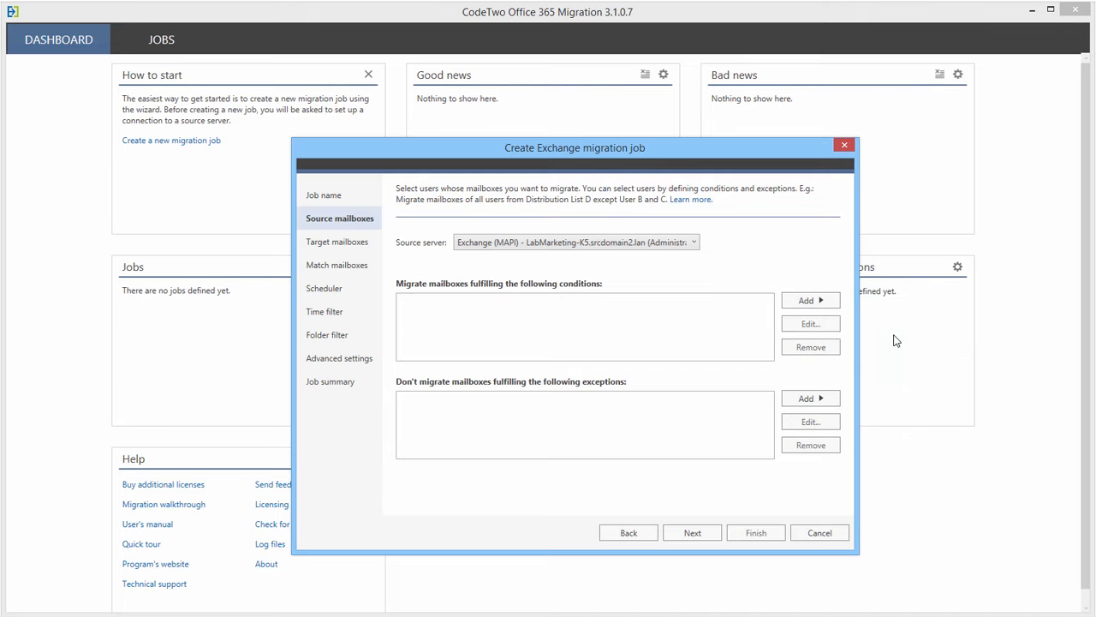
pyautogui.write('sales')
pyautogui.press('Return')
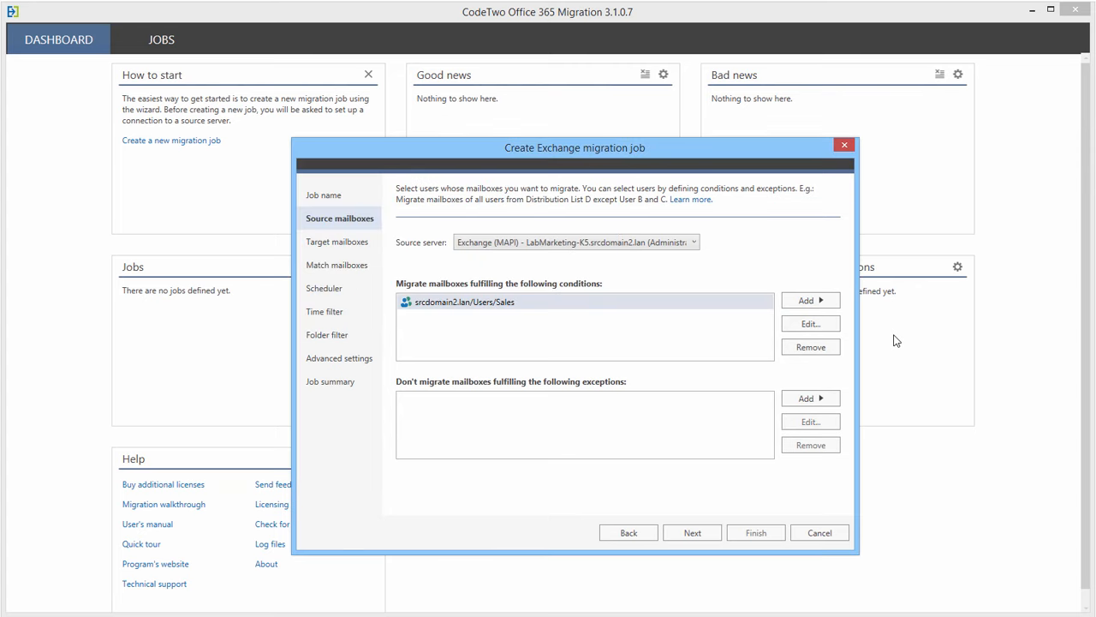
# - Add an individual AD user condition, add then remove a single-user exception, and continue
pyautogui.click(831, 305)
pyautogui.click(874, 319)
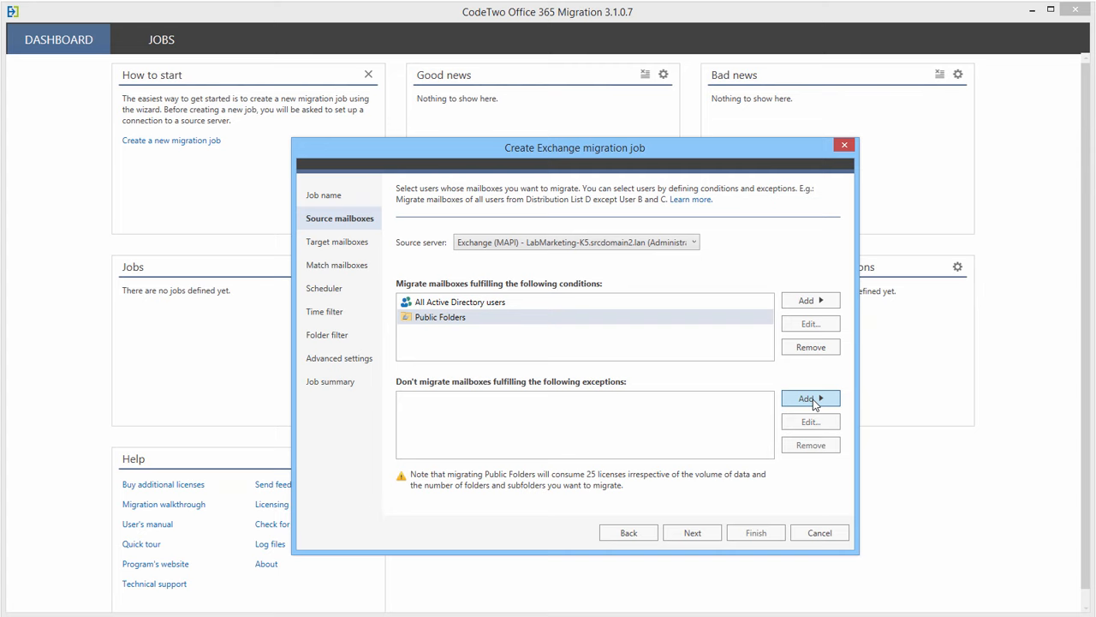
pyautogui.click(812, 399)
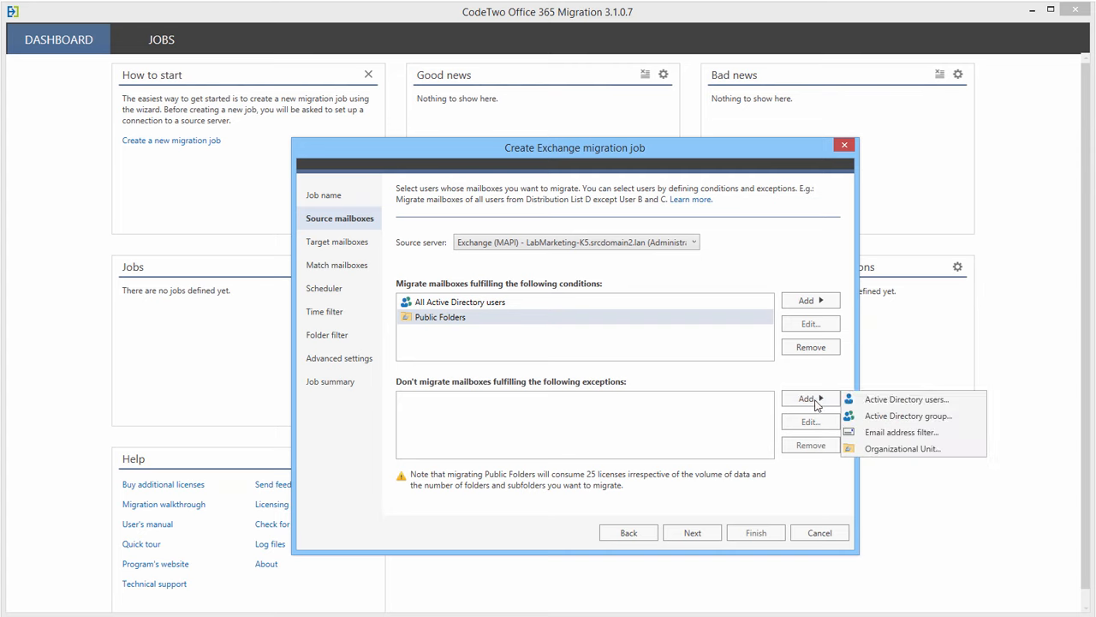
pyautogui.click(890, 399)
pyautogui.write('rene')
pyautogui.press('Return')
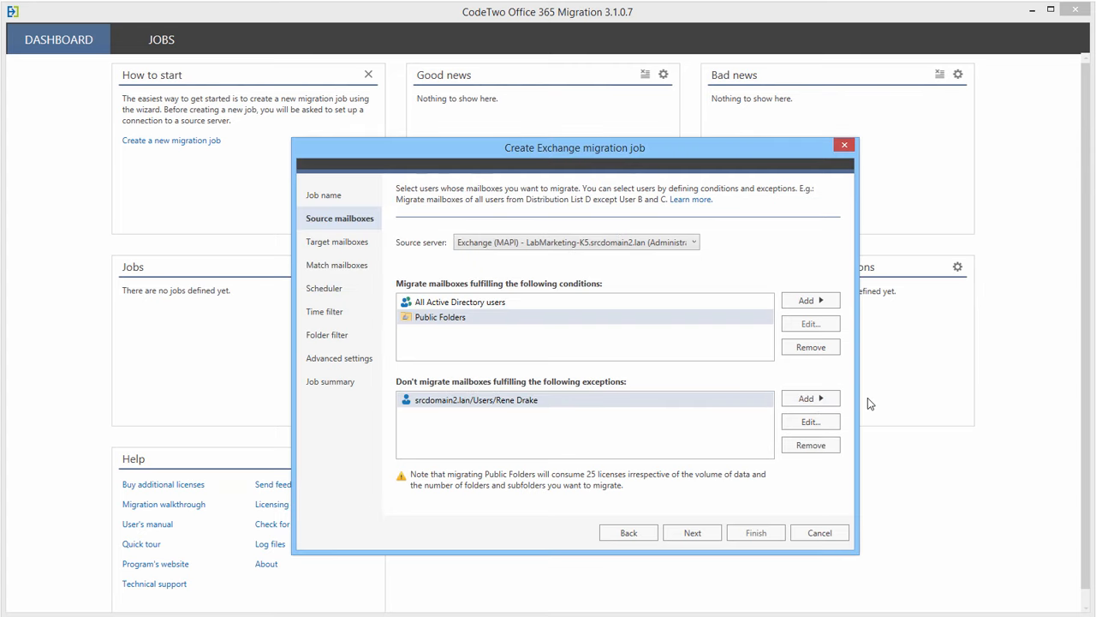
pyautogui.click(810, 445)
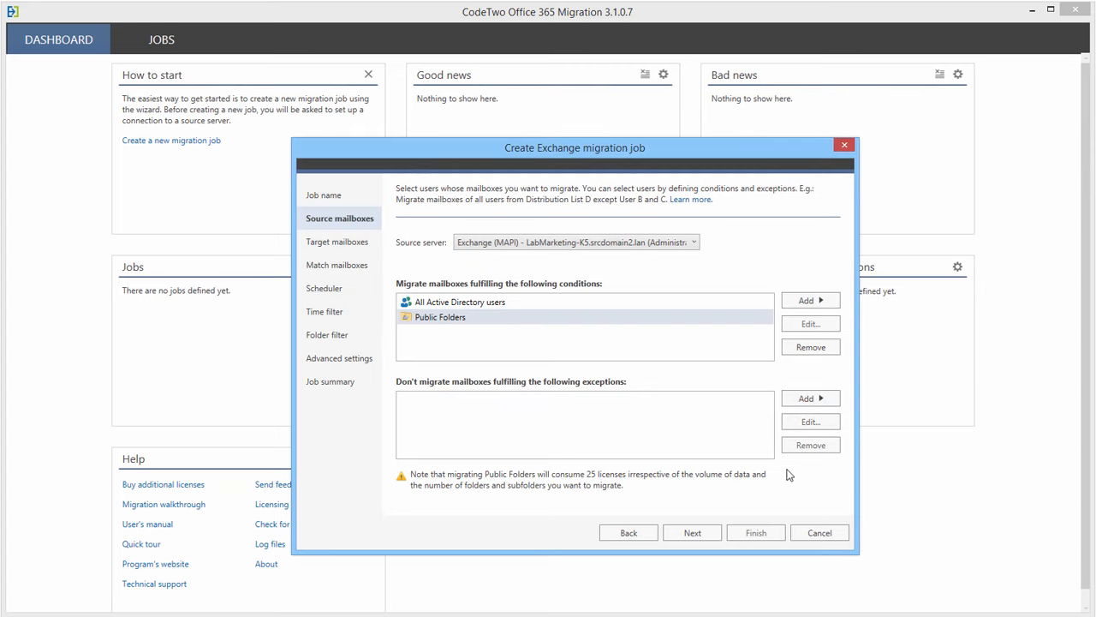
pyautogui.click(697, 532)
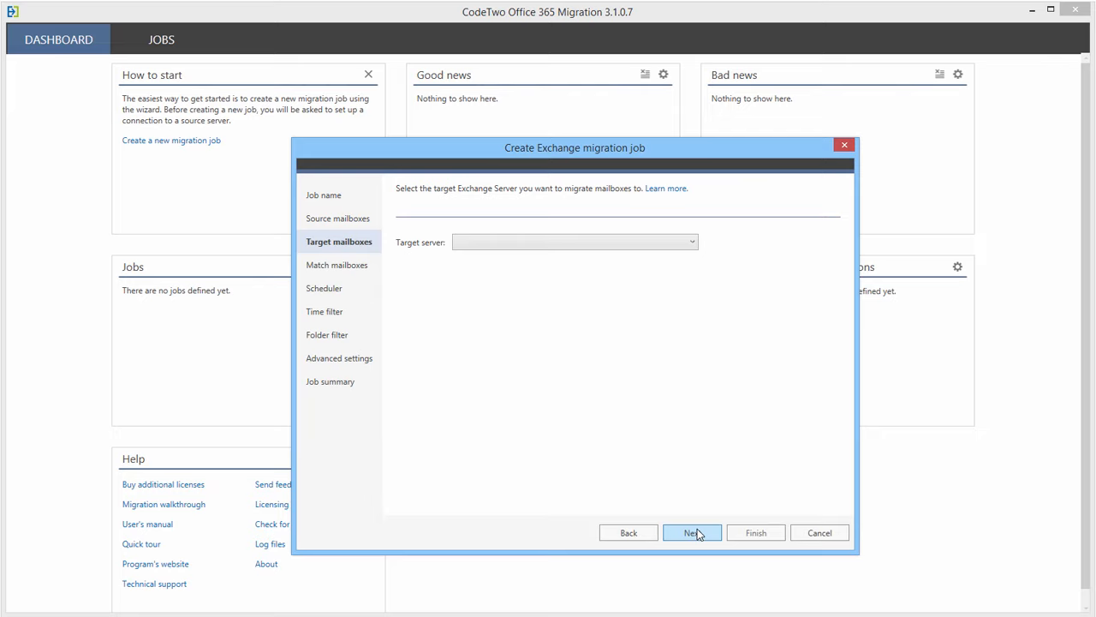
# - Start a new target server connection using the Office 365 global cloud
pyautogui.click(693, 242)
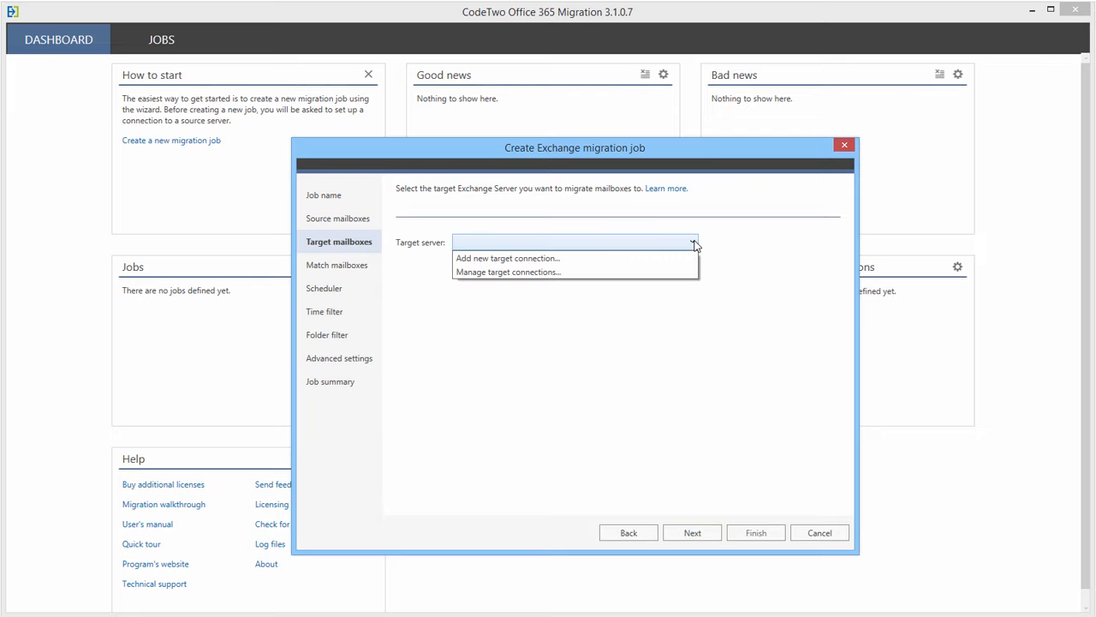
pyautogui.click(591, 259)
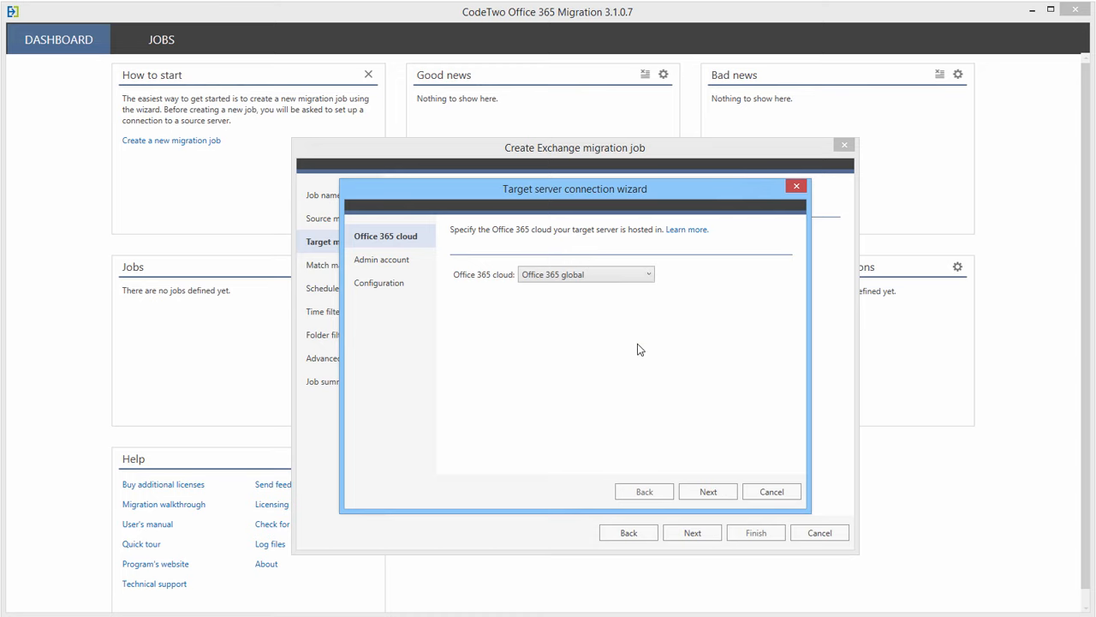
pyautogui.click(635, 276)
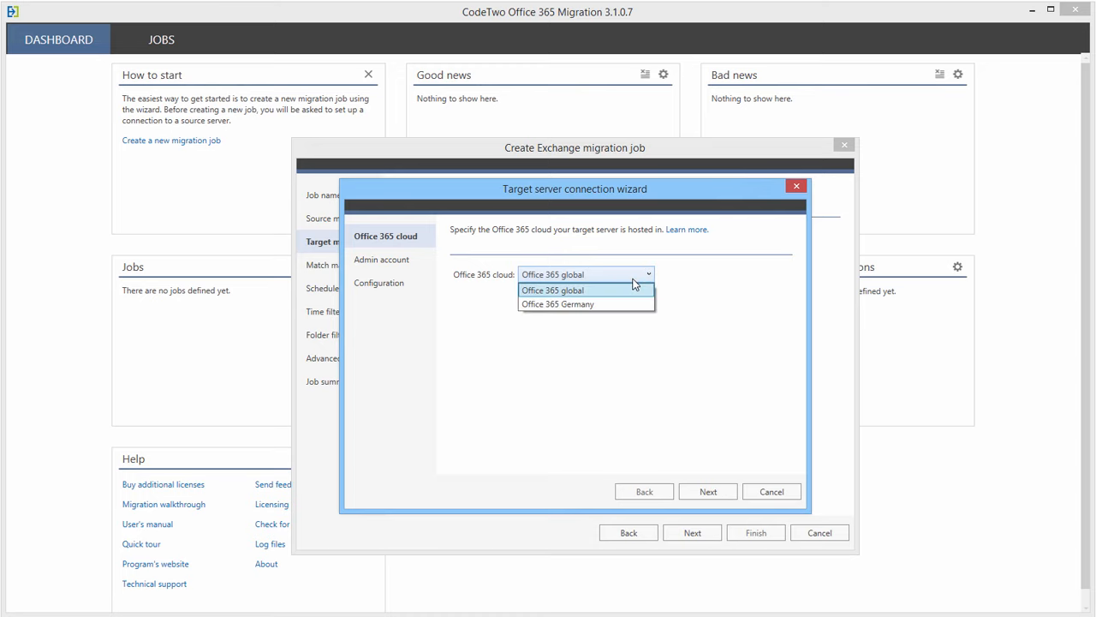
pyautogui.click(634, 287)
pyautogui.click(709, 492)
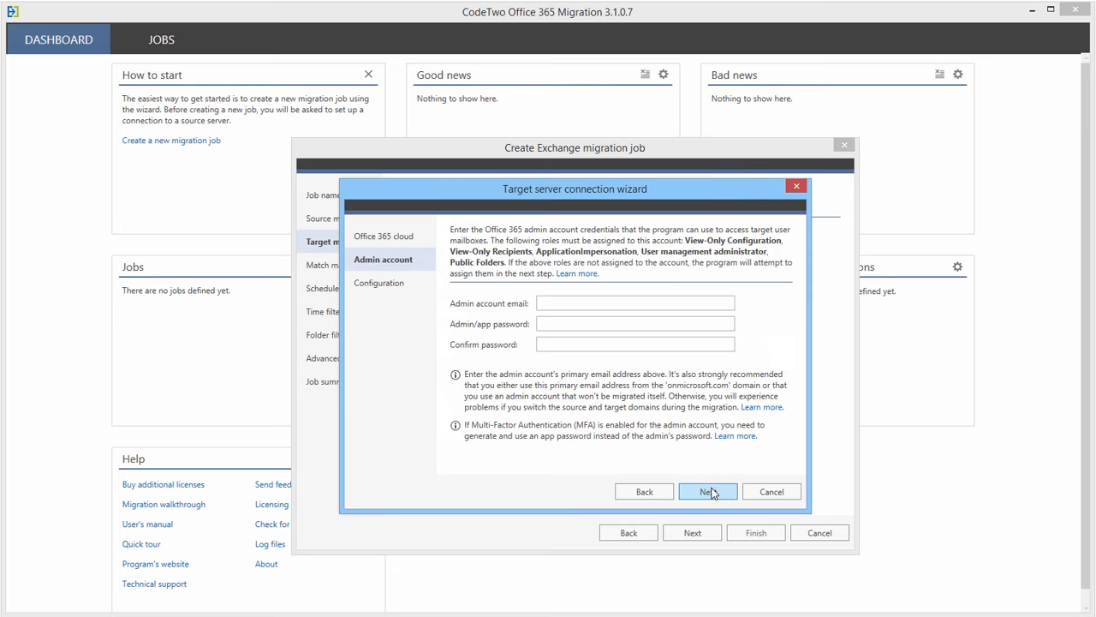
# - Enter the admin account e-mail, let the program assign missing roles, and finish the Office 365 connection
pyautogui.click(613, 304)
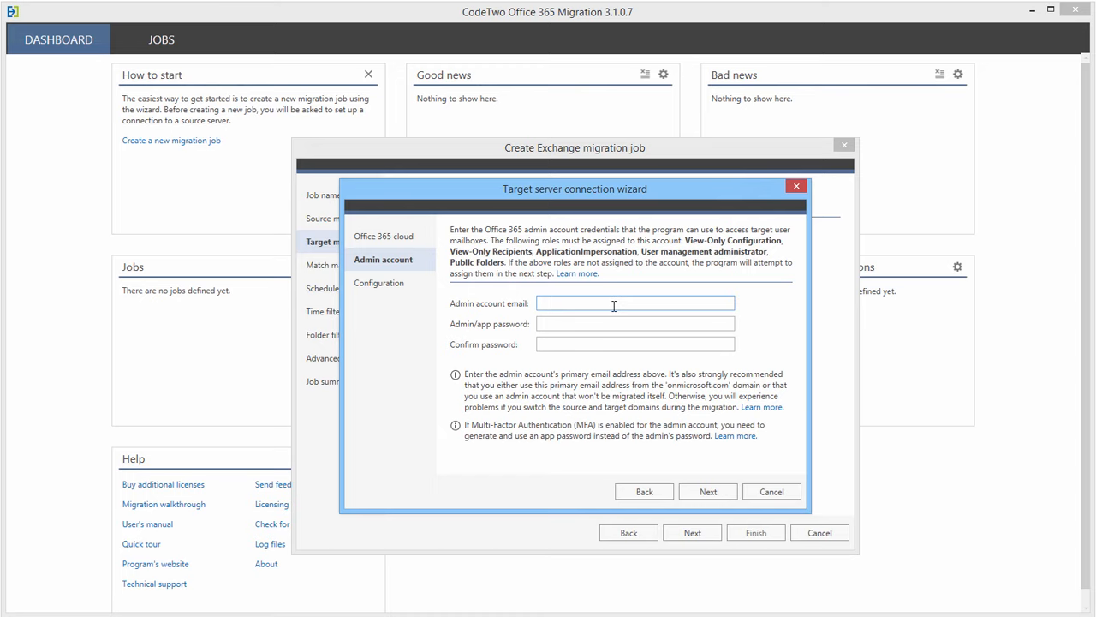
pyautogui.write('admin@example.onmicrosoft.com')
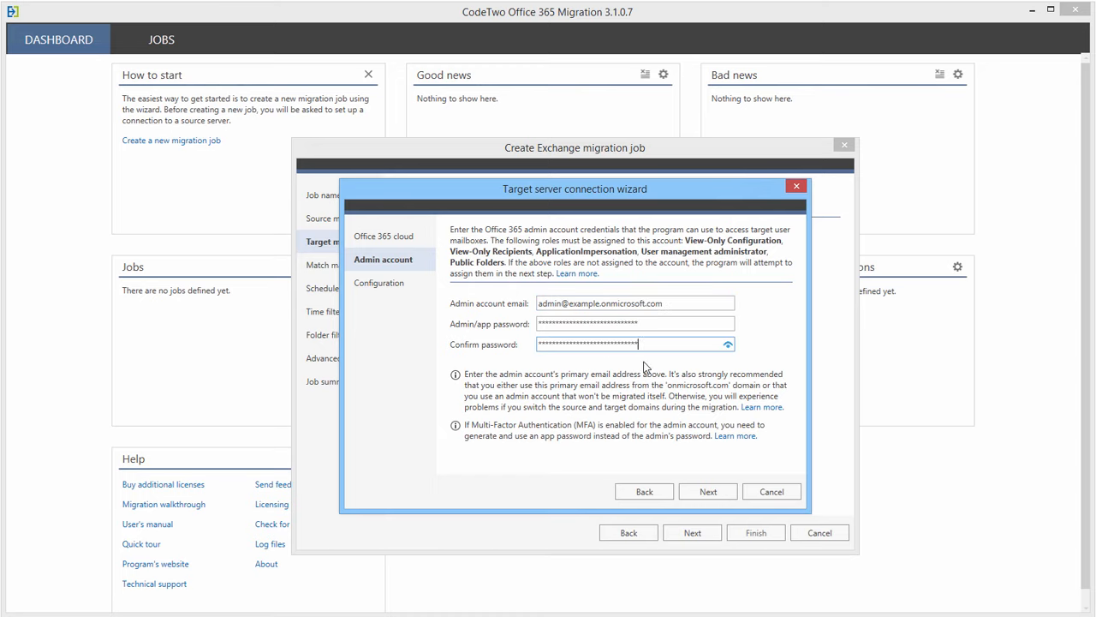
pyautogui.click(713, 495)
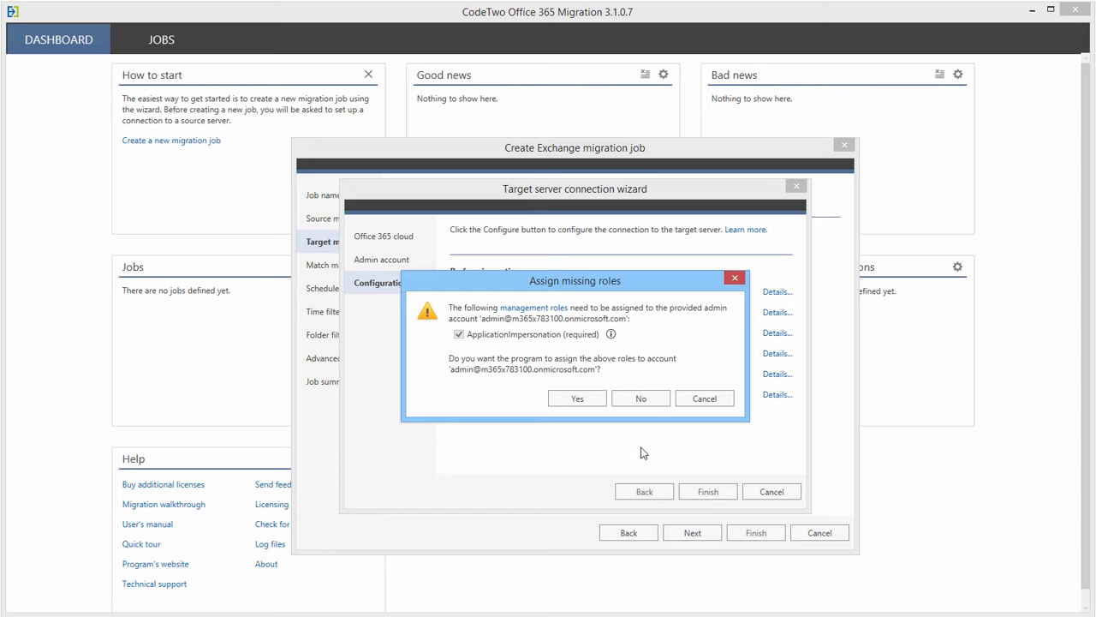
pyautogui.click(578, 399)
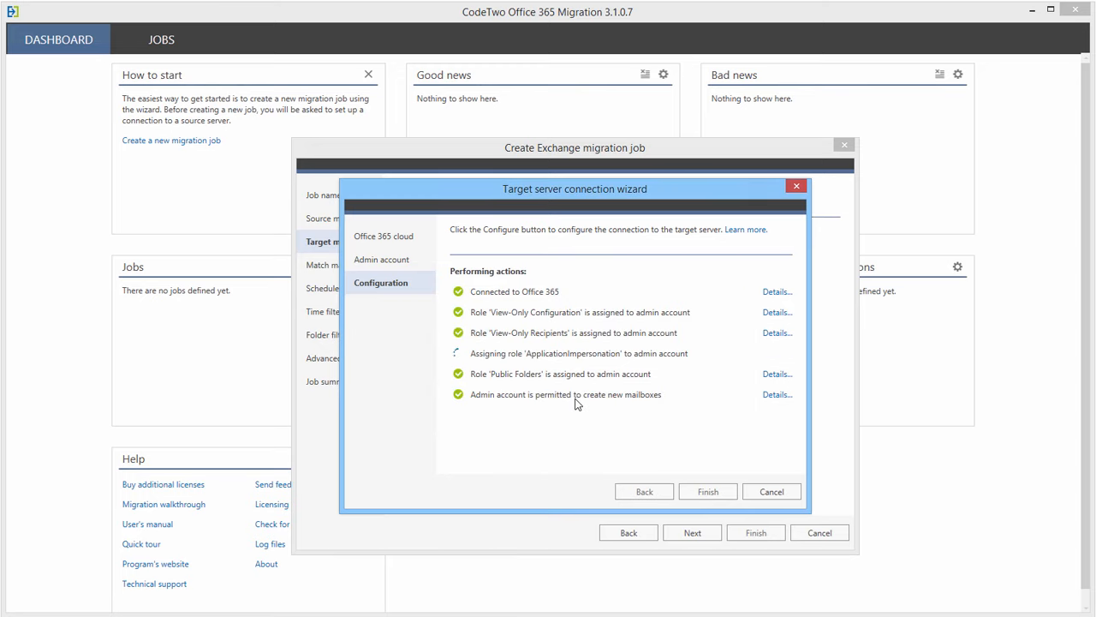
pyautogui.click(699, 494)
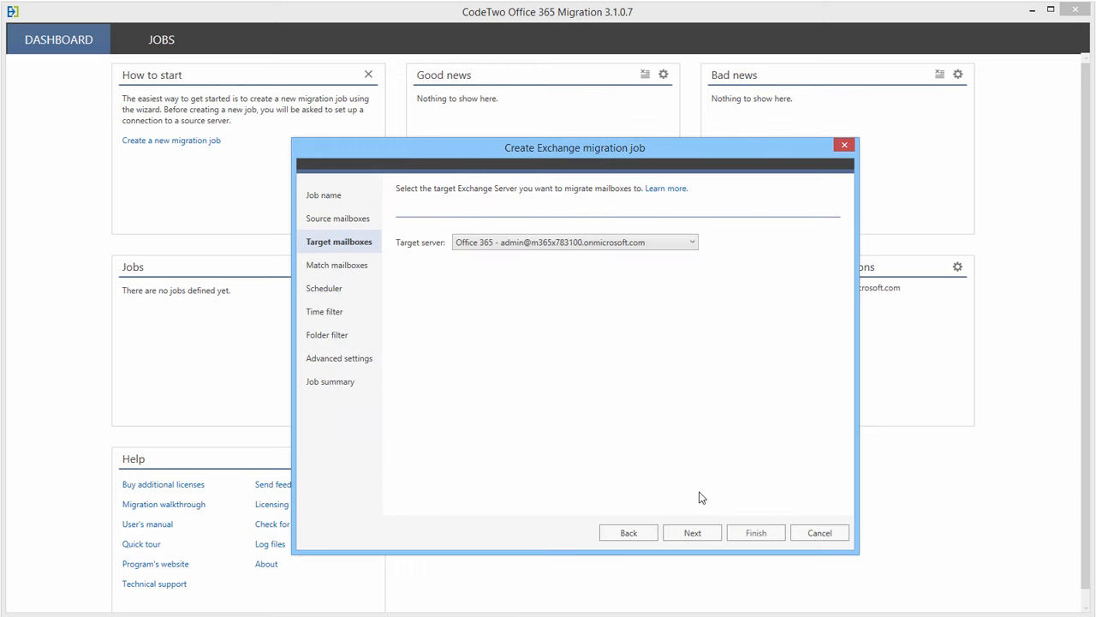
# - List the source mailboxes for matching, select all 24, and start Automatch past the Public Folders warning
pyautogui.click(703, 530)
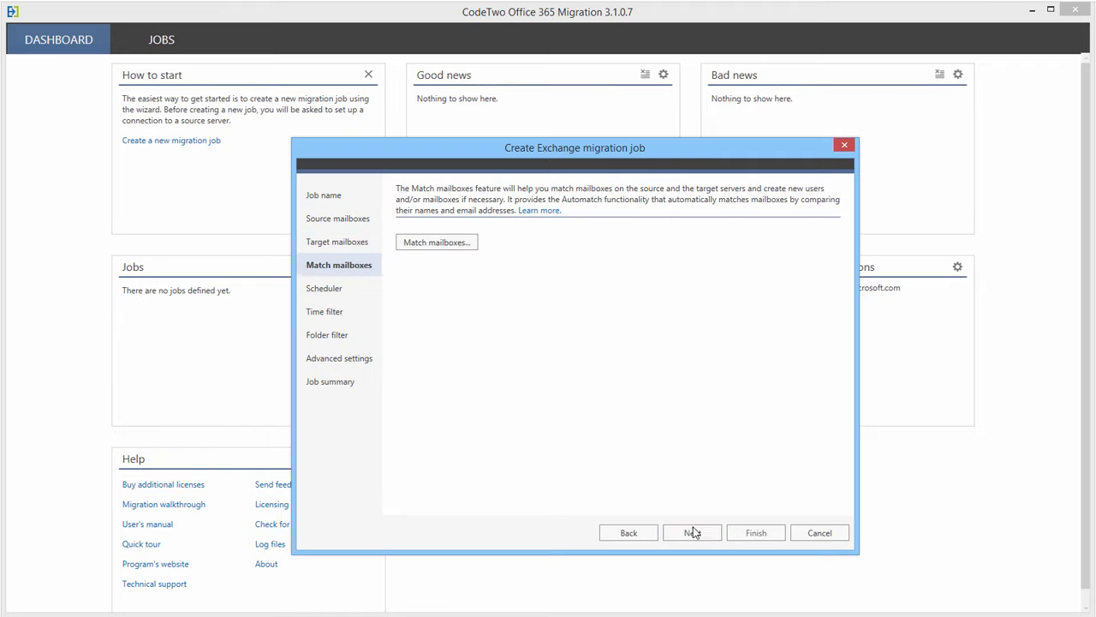
pyautogui.click(440, 244)
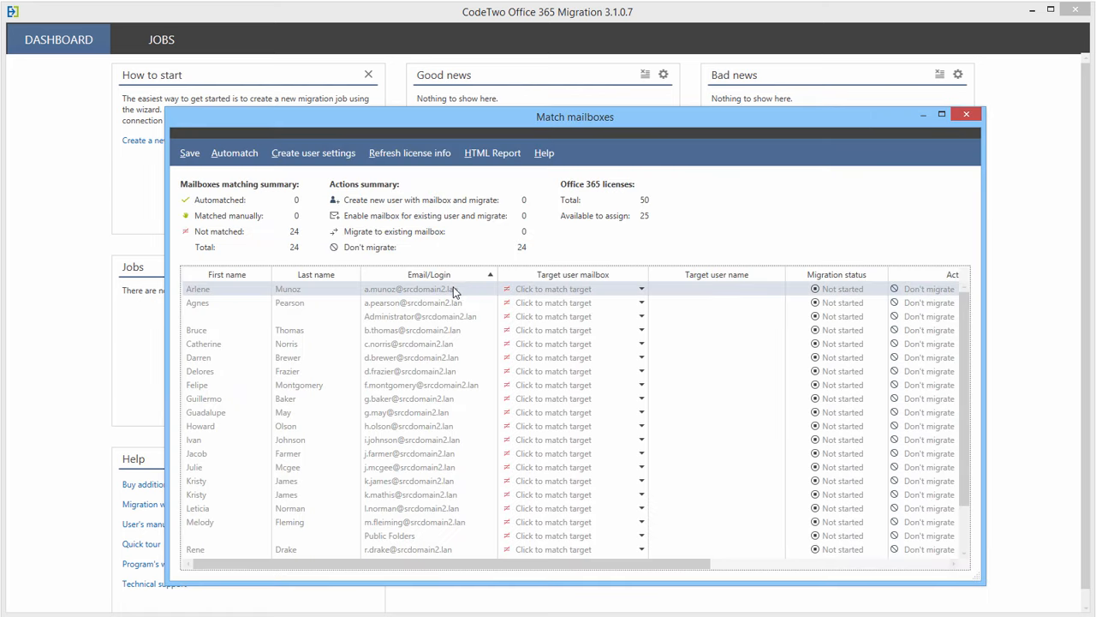
pyautogui.hotkey('ctrl', 'a')
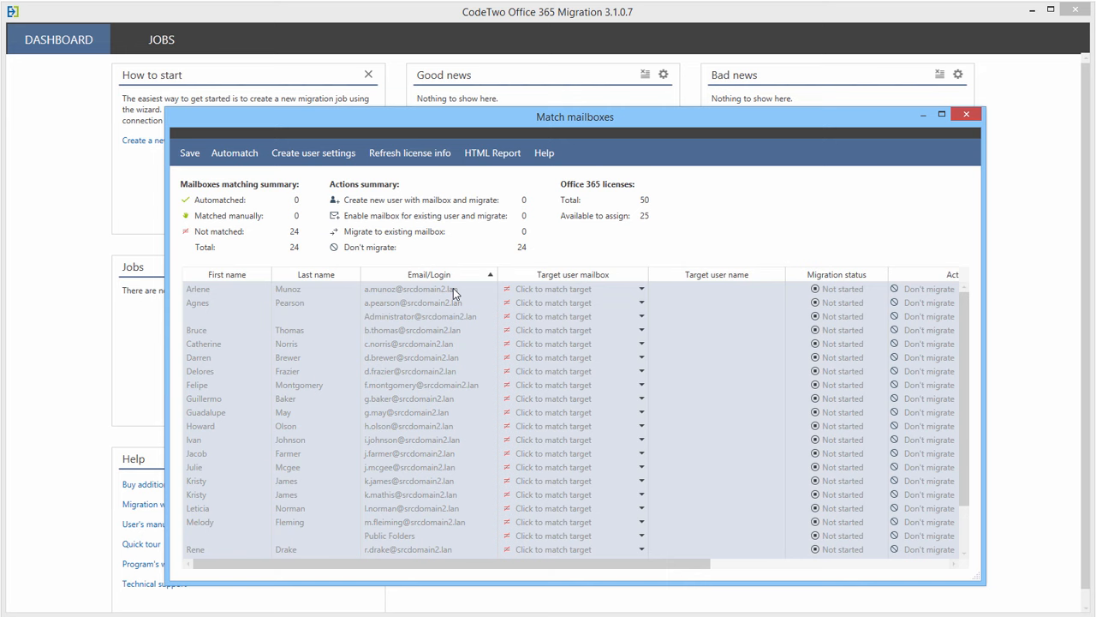
pyautogui.click(251, 158)
pyautogui.click(690, 407)
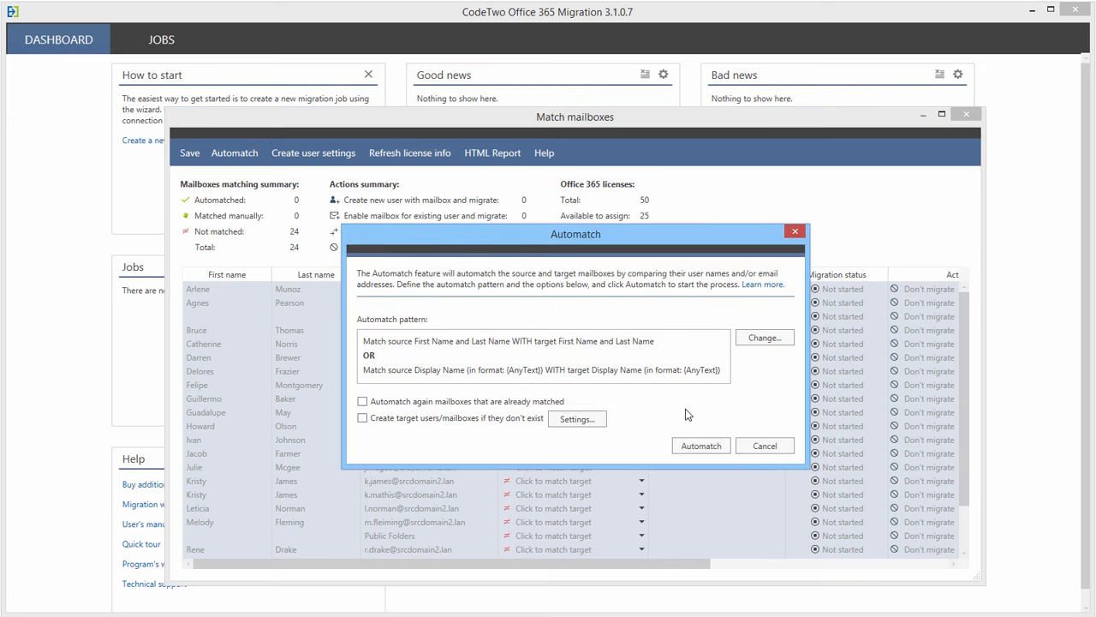
pyautogui.click(765, 338)
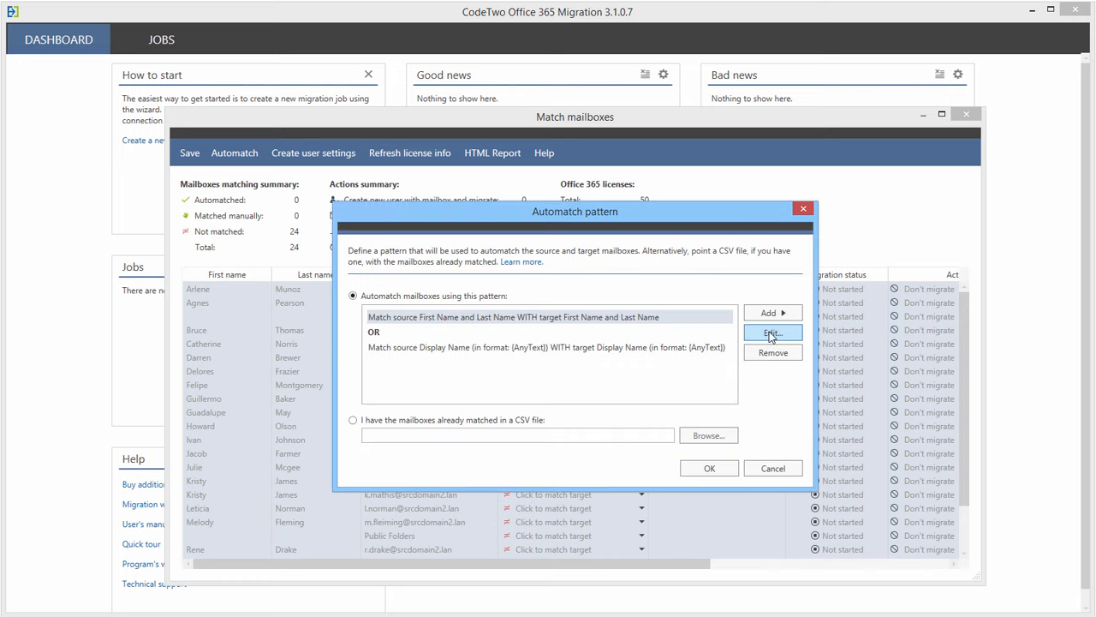
pyautogui.click(776, 314)
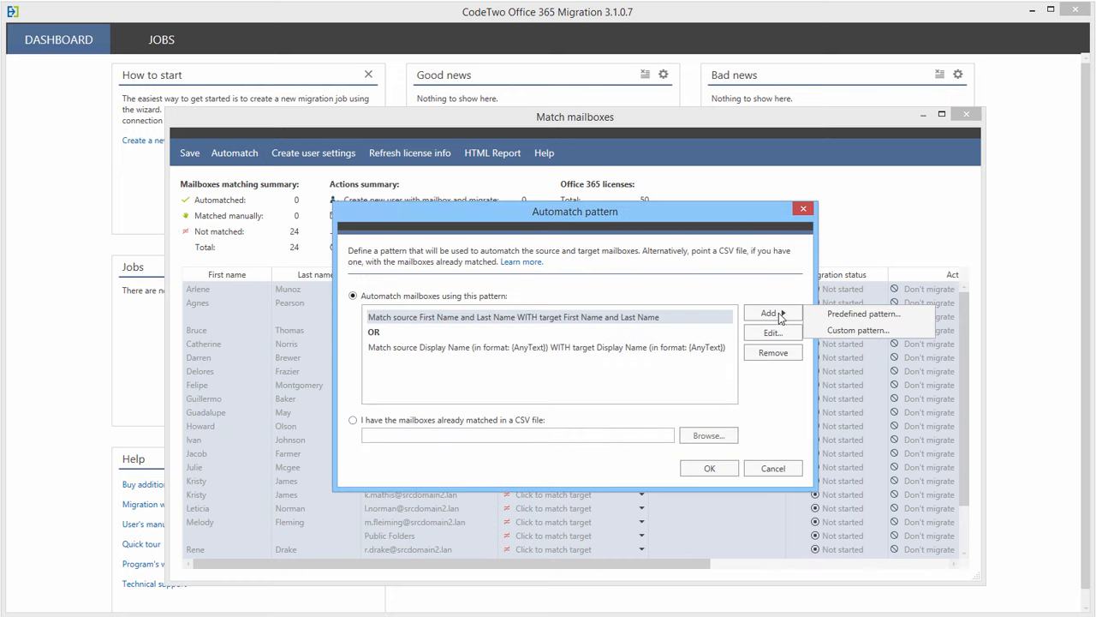
pyautogui.click(827, 332)
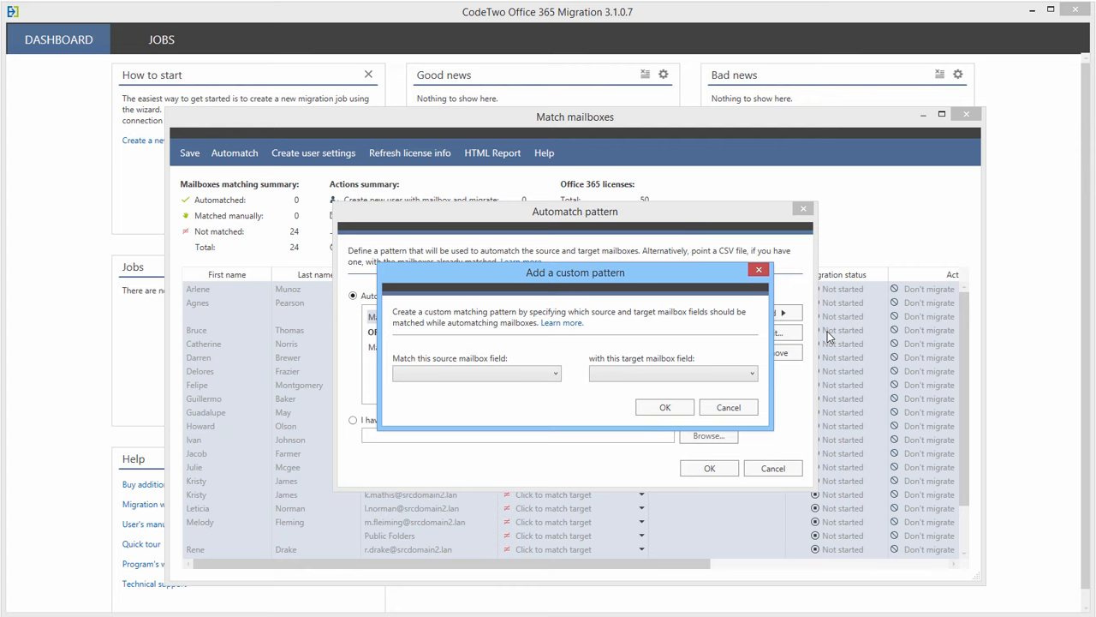
pyautogui.click(555, 374)
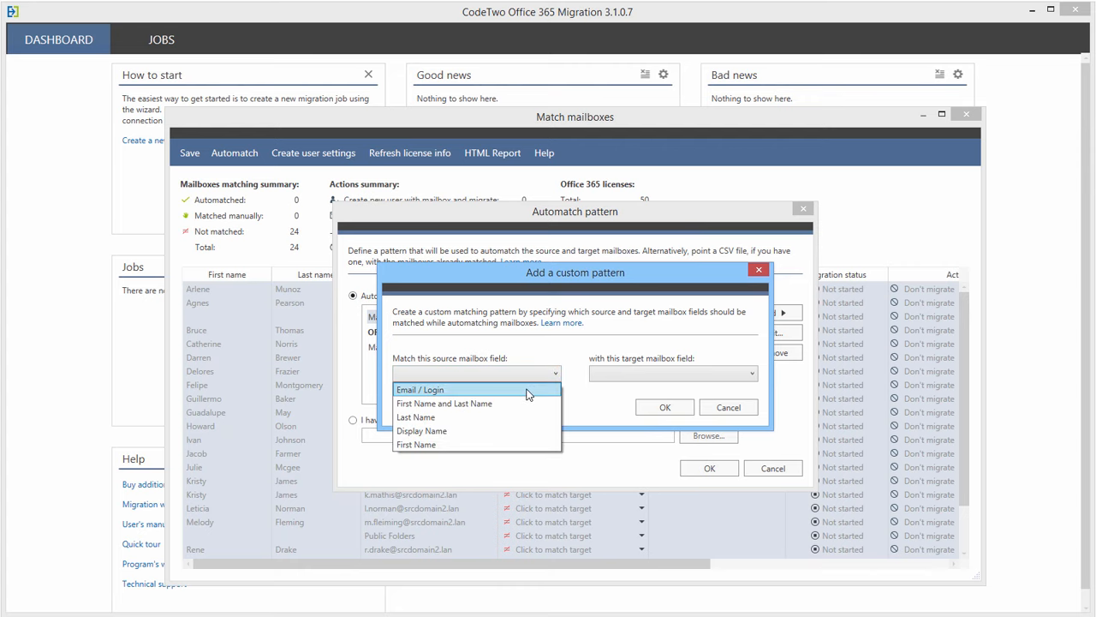
pyautogui.click(526, 390)
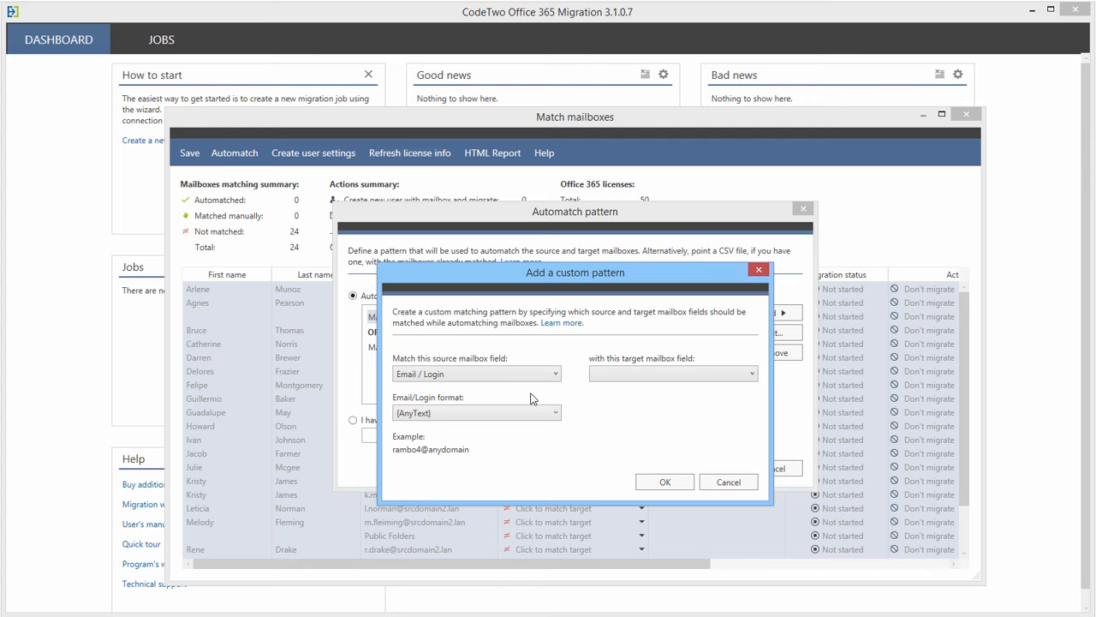
pyautogui.click(549, 414)
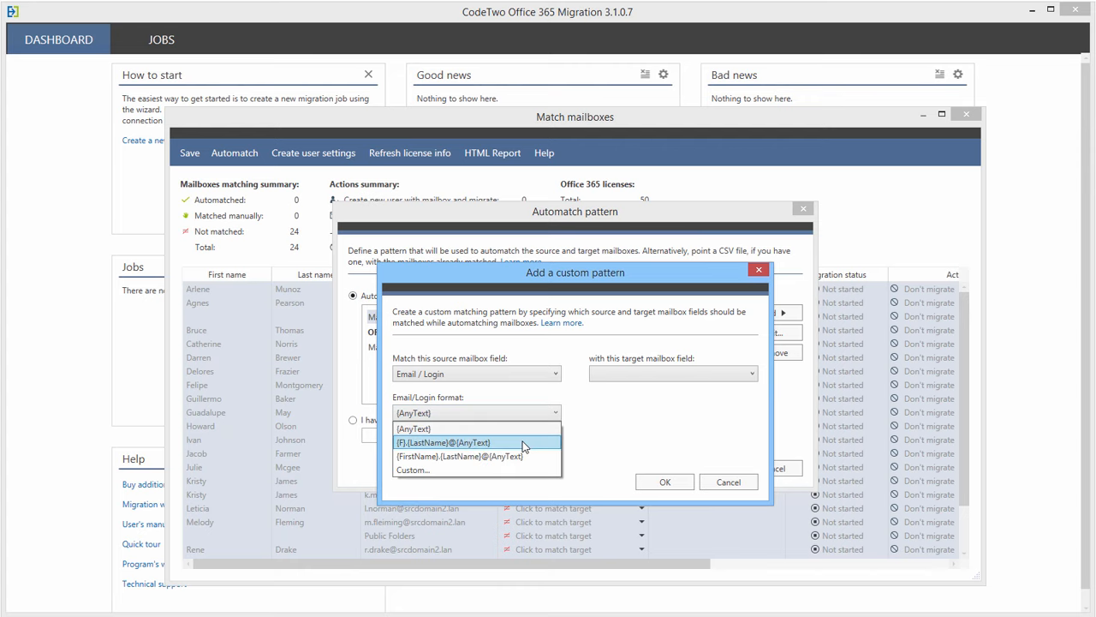
pyautogui.click(524, 444)
pyautogui.click(687, 379)
pyautogui.click(675, 412)
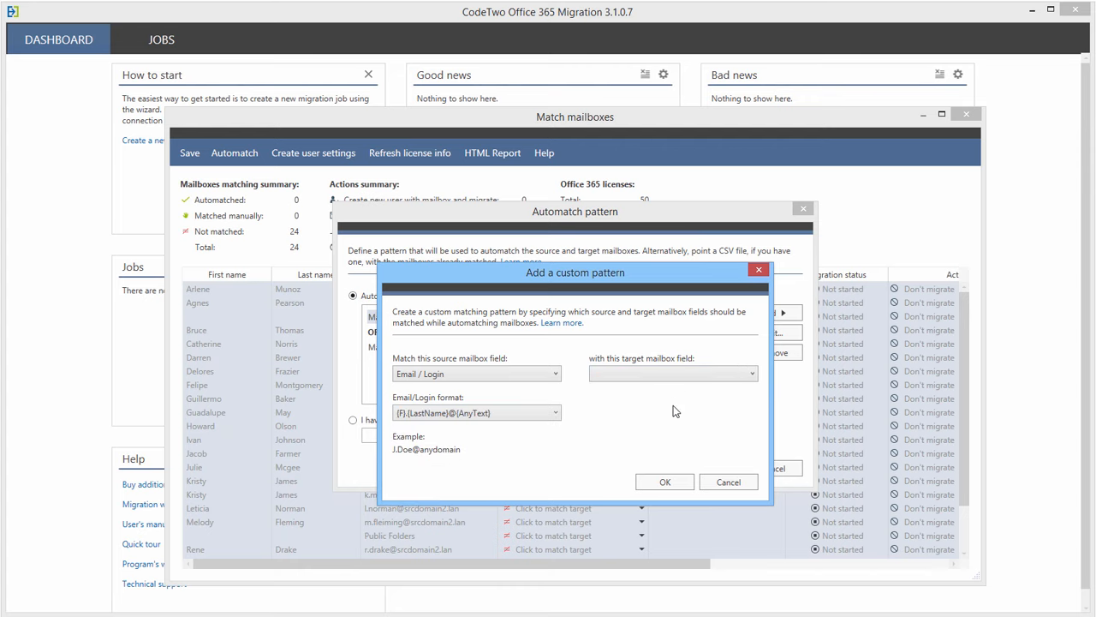
pyautogui.click(733, 483)
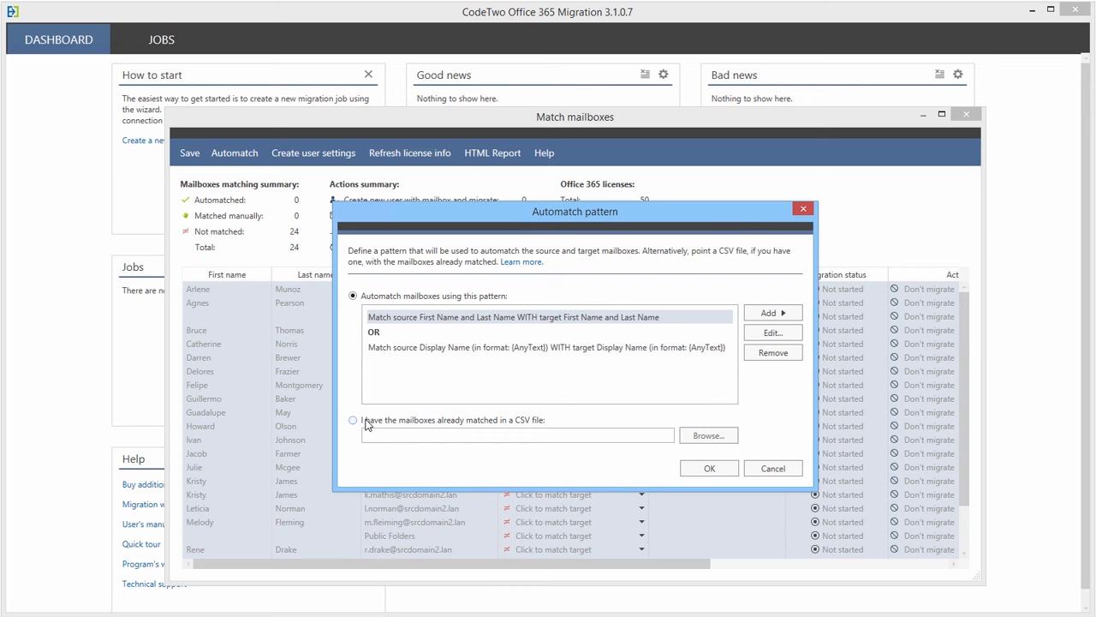
pyautogui.click(709, 469)
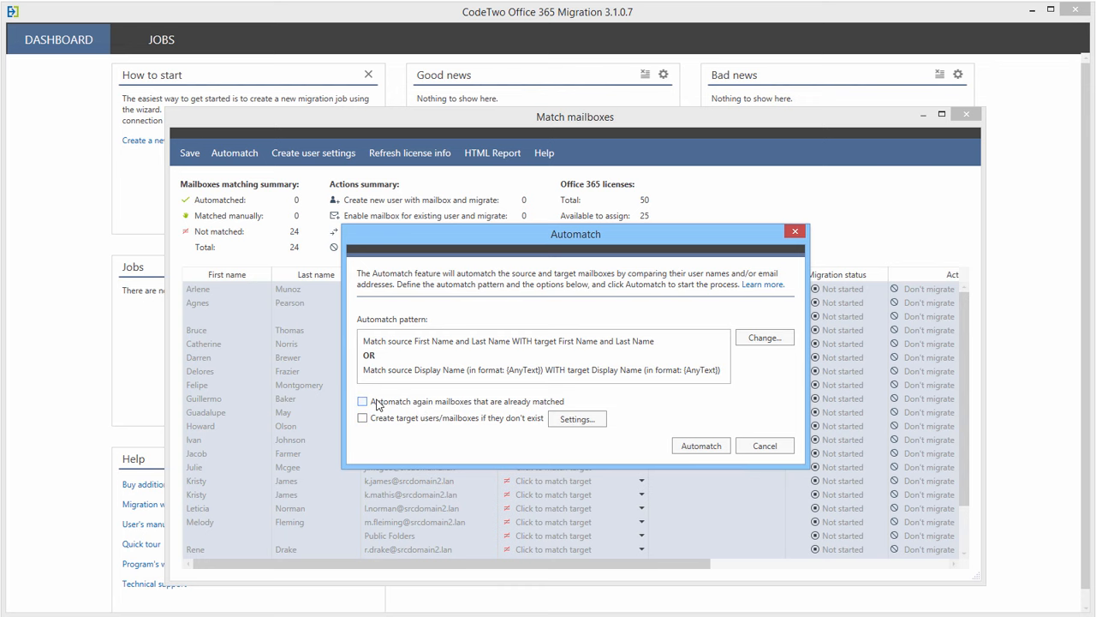
# - Enable creating missing target users with a pasted default password, then run Automatch
pyautogui.click(361, 420)
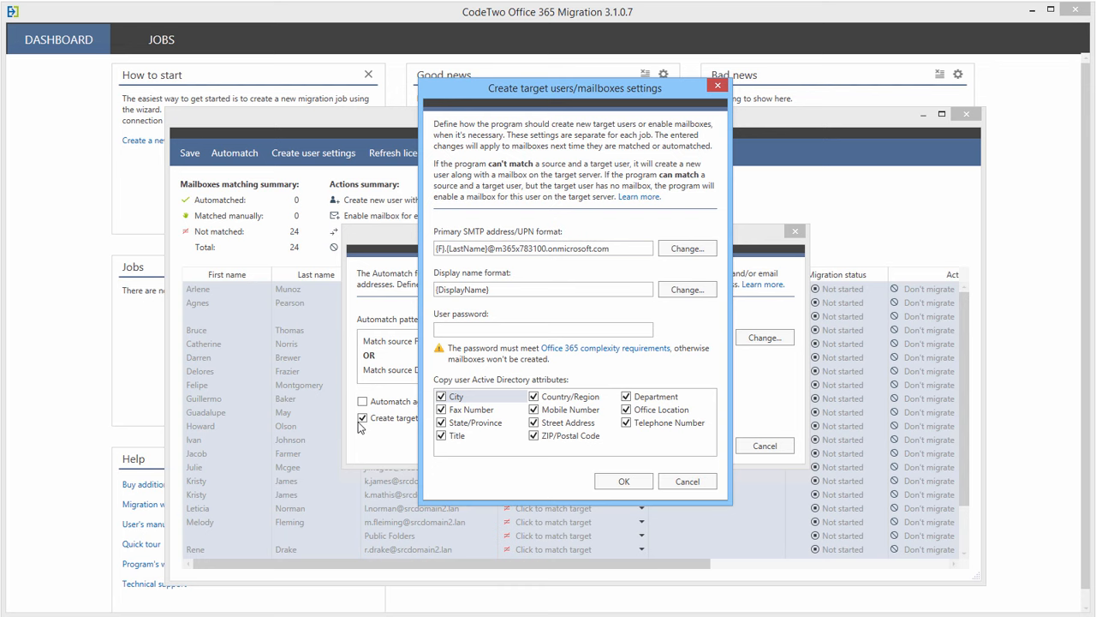
pyautogui.click(460, 333)
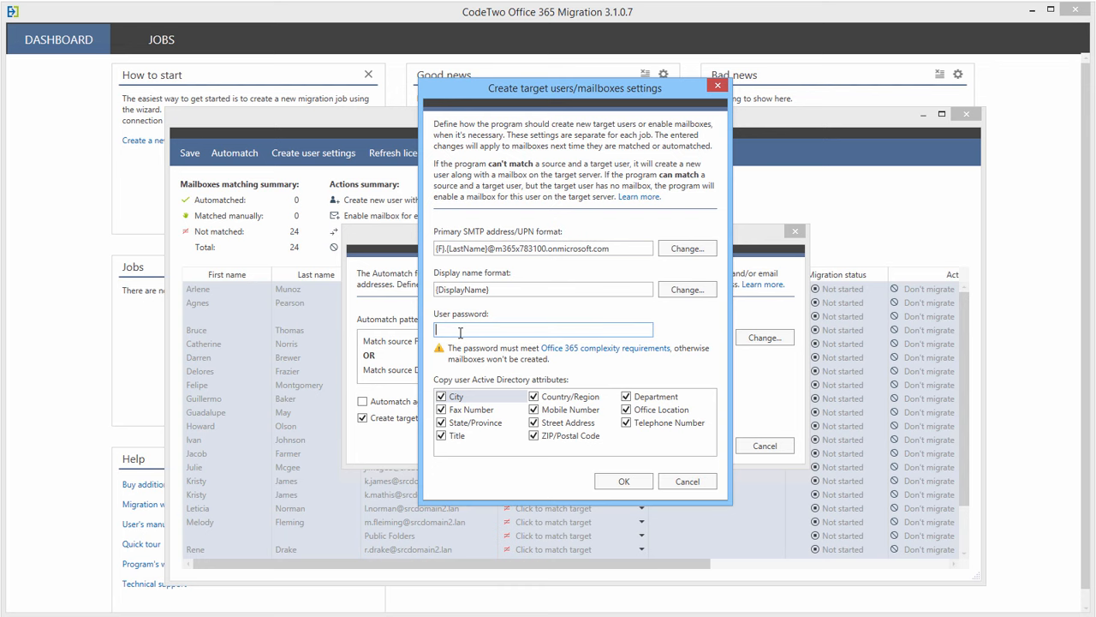
pyautogui.hotkey('ctrl', 'v')
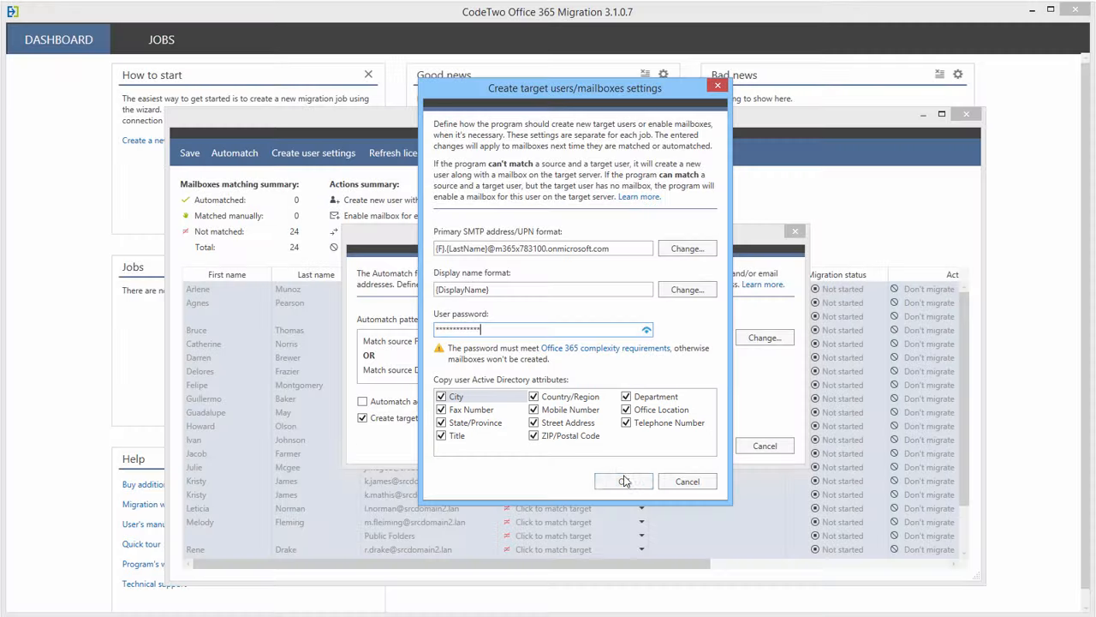
pyautogui.click(624, 479)
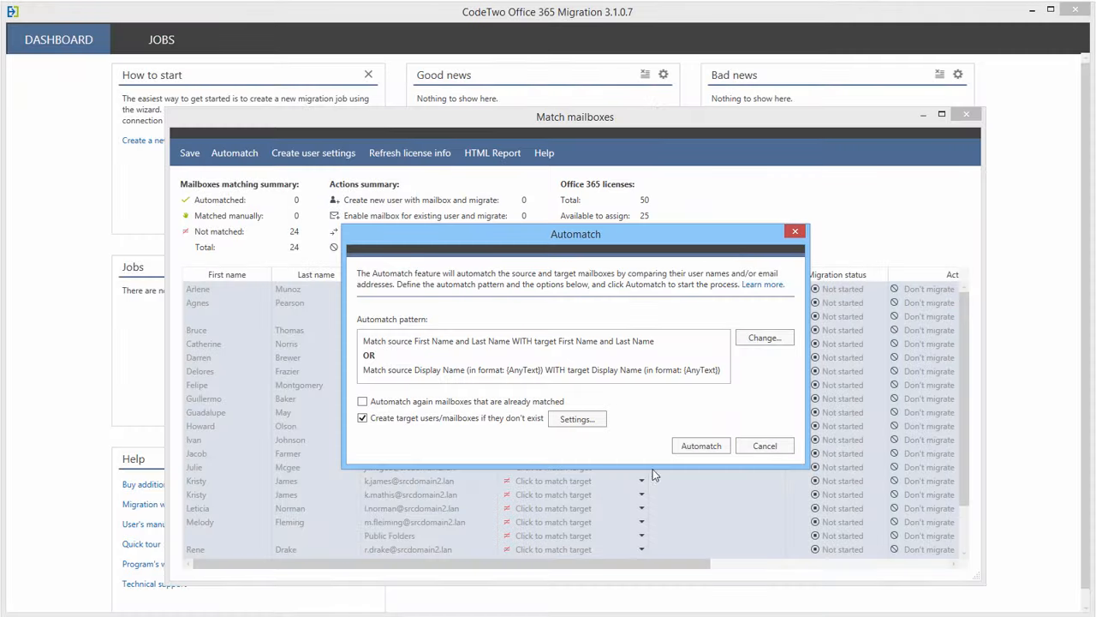
pyautogui.click(700, 446)
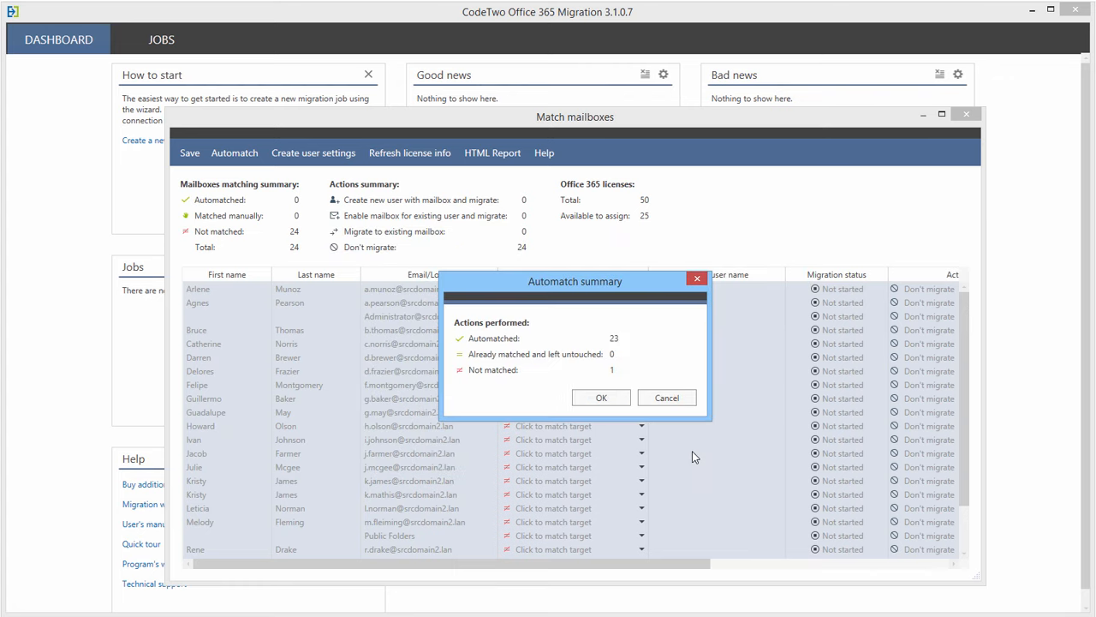
# - Match the unmatched Administrator mailbox by creating a new target user for it
pyautogui.click(610, 403)
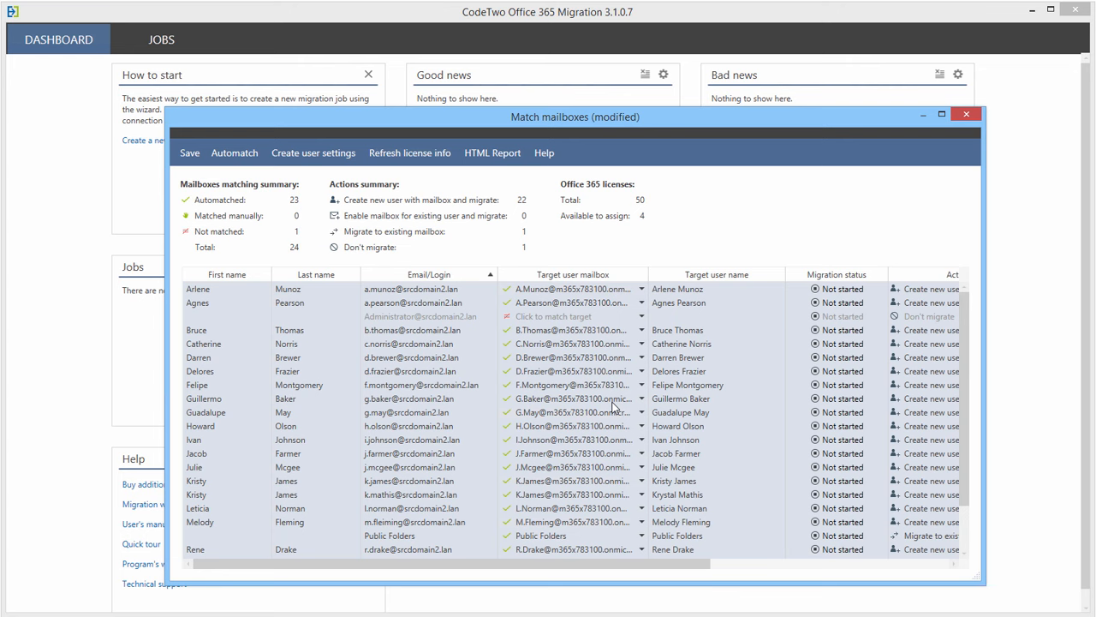
pyautogui.click(571, 317)
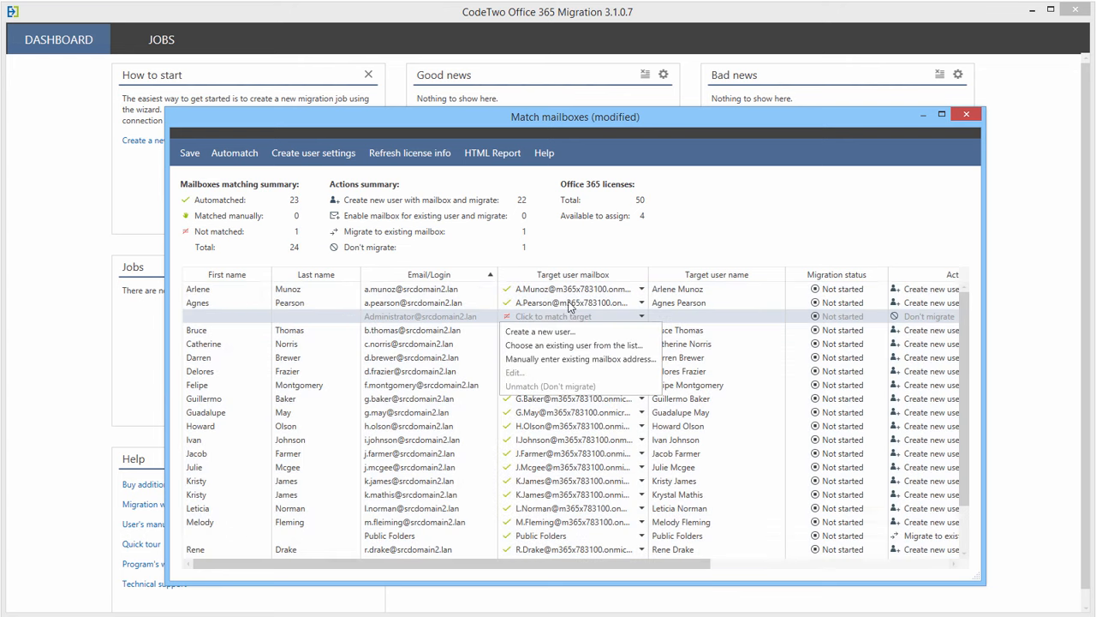
pyautogui.click(498, 161)
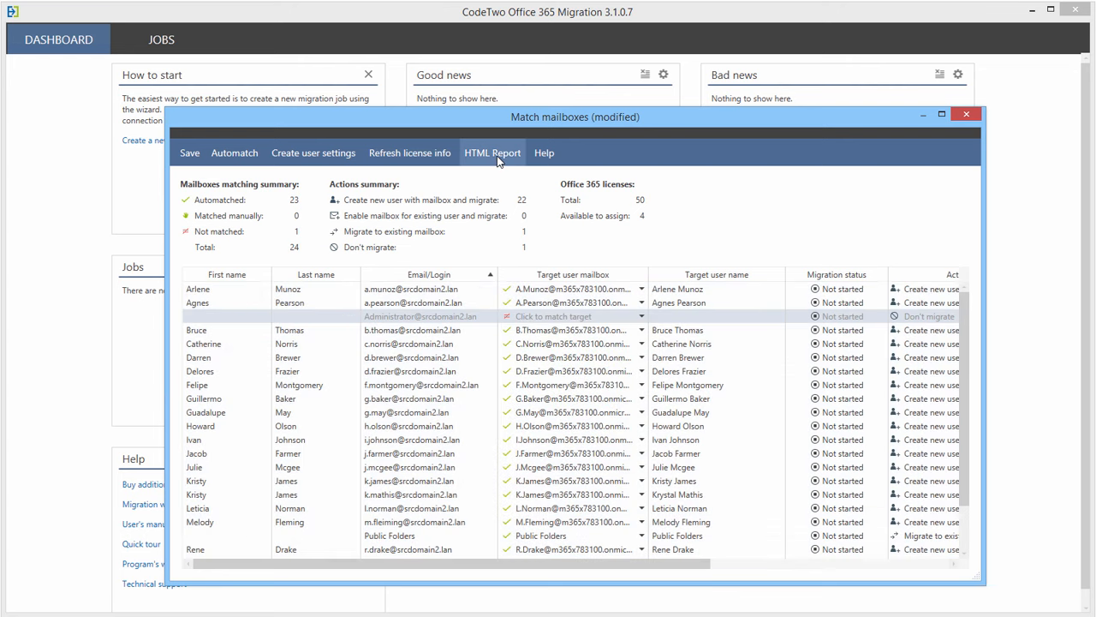
pyautogui.click(497, 161)
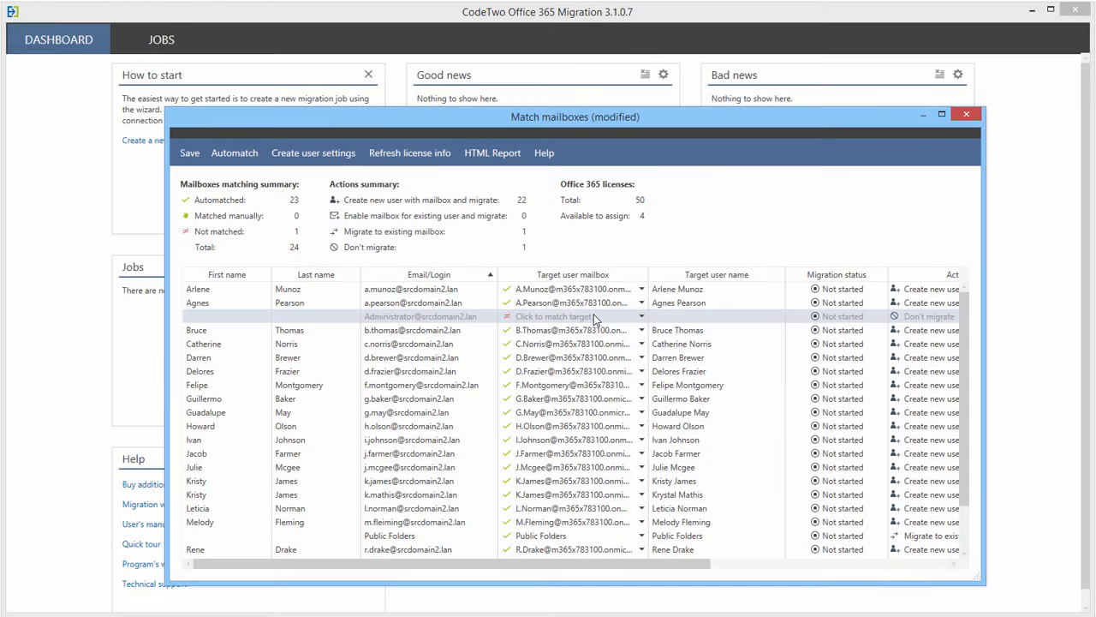
pyautogui.click(593, 317)
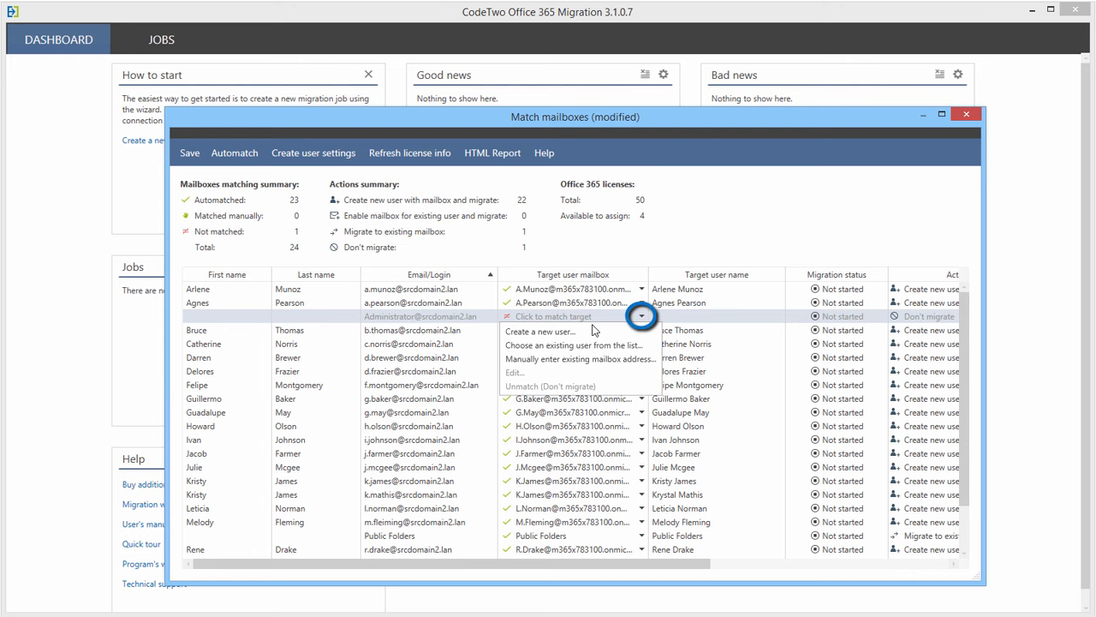
pyautogui.click(596, 332)
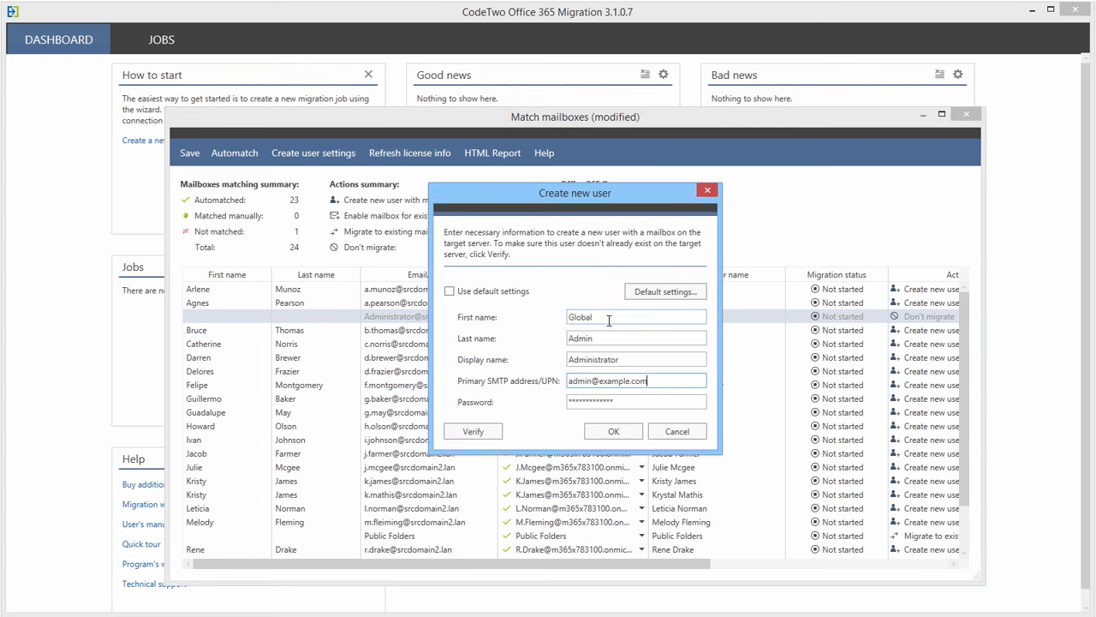
pyautogui.click(628, 439)
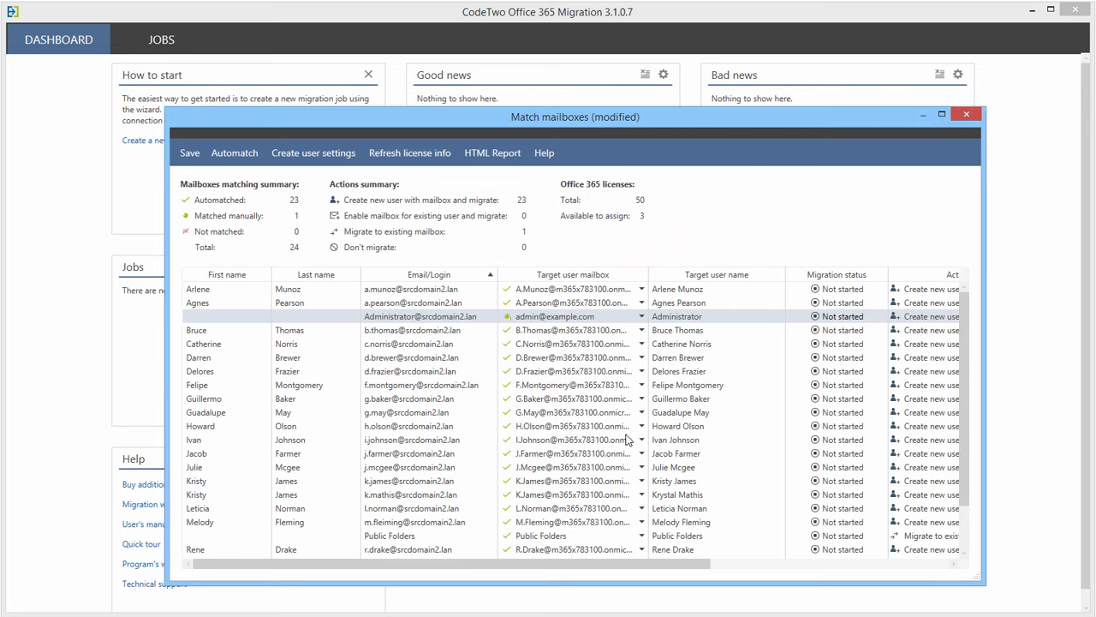
pyautogui.click(497, 439)
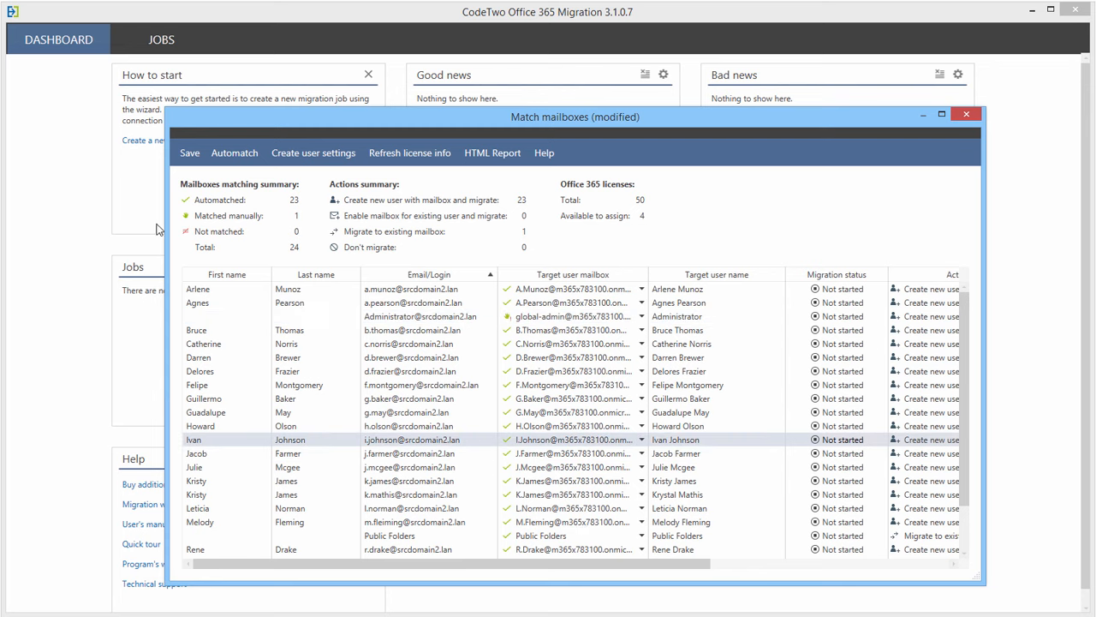
# - Save the mailbox matches and close the Match mailboxes window
pyautogui.click(189, 154)
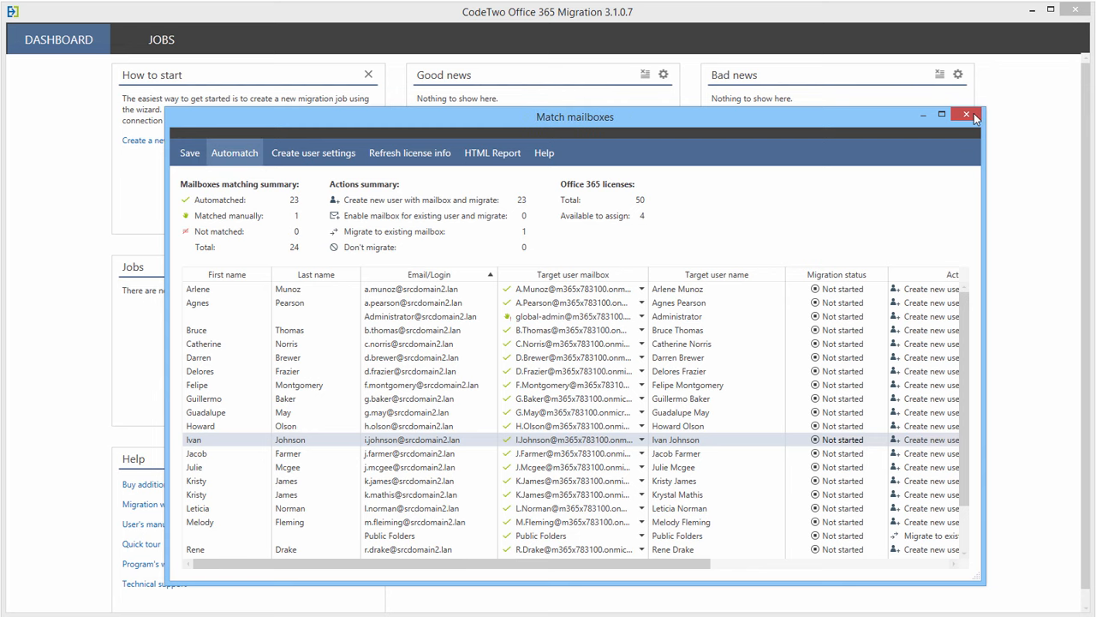
pyautogui.click(968, 115)
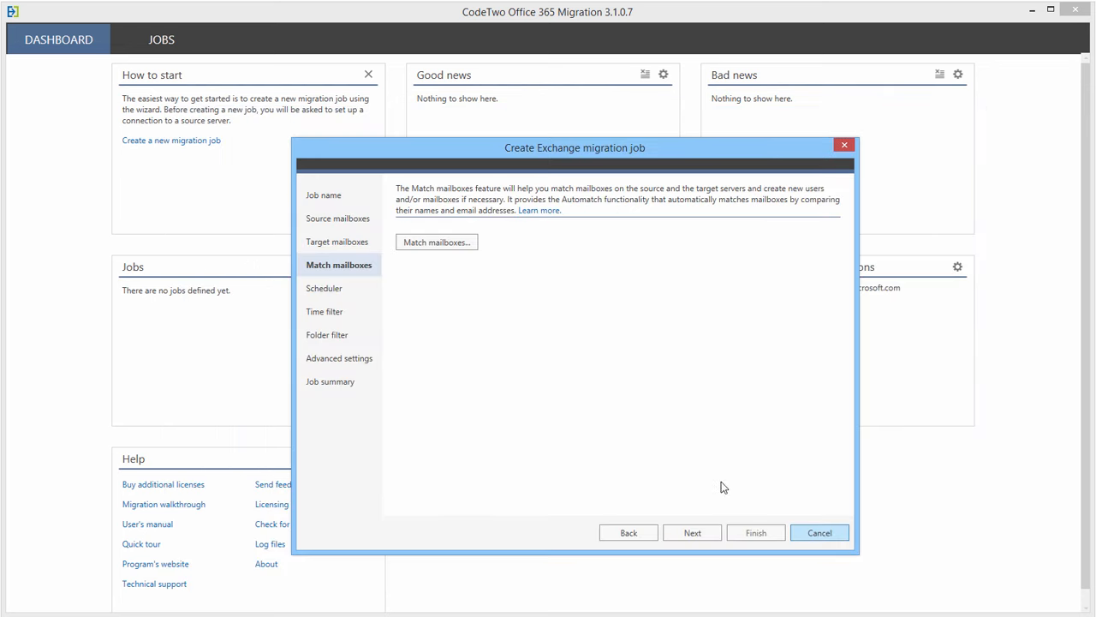
pyautogui.click(695, 533)
# - Try the scheduler grid by marking Sunday and Saturday hours, then proceed without a schedule
pyautogui.click(401, 239)
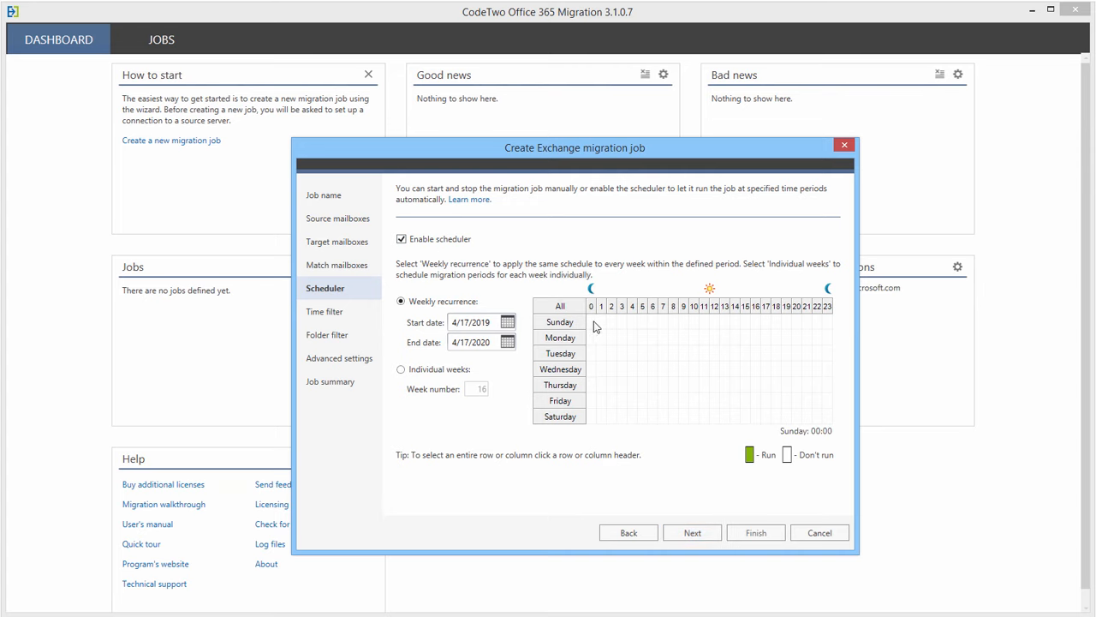
pyautogui.moveTo(591, 322); pyautogui.dragTo(835, 324)
pyautogui.moveTo(602, 427); pyautogui.dragTo(829, 431)
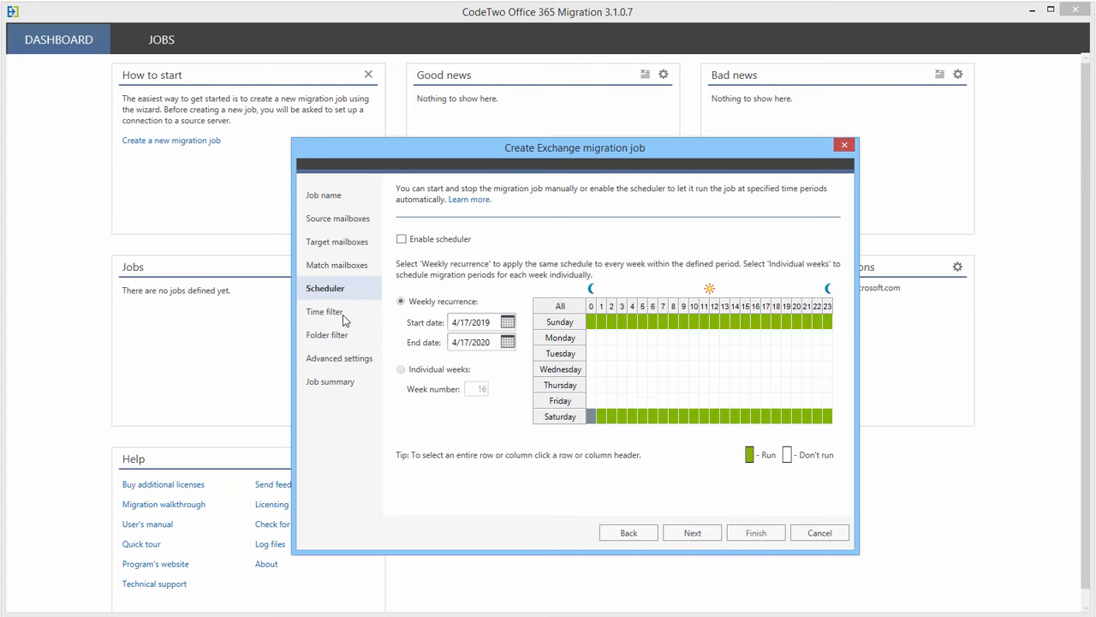
pyautogui.click(693, 533)
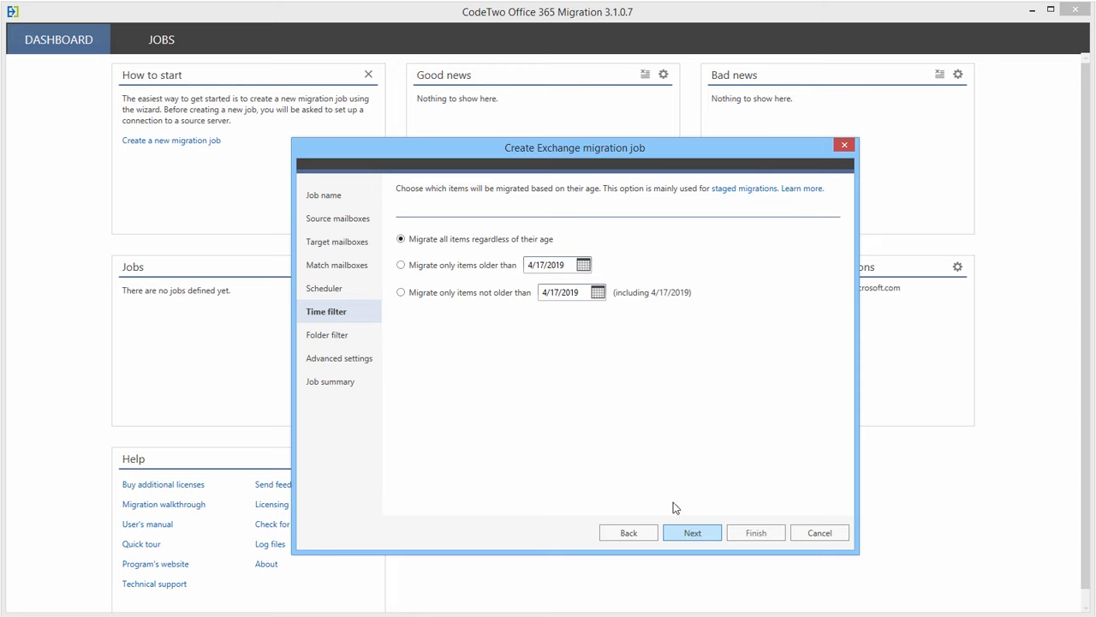
# - Set 4/3/2019 as the time filter cutoff date, comparing the not-older-than and older-than options
pyautogui.click(401, 292)
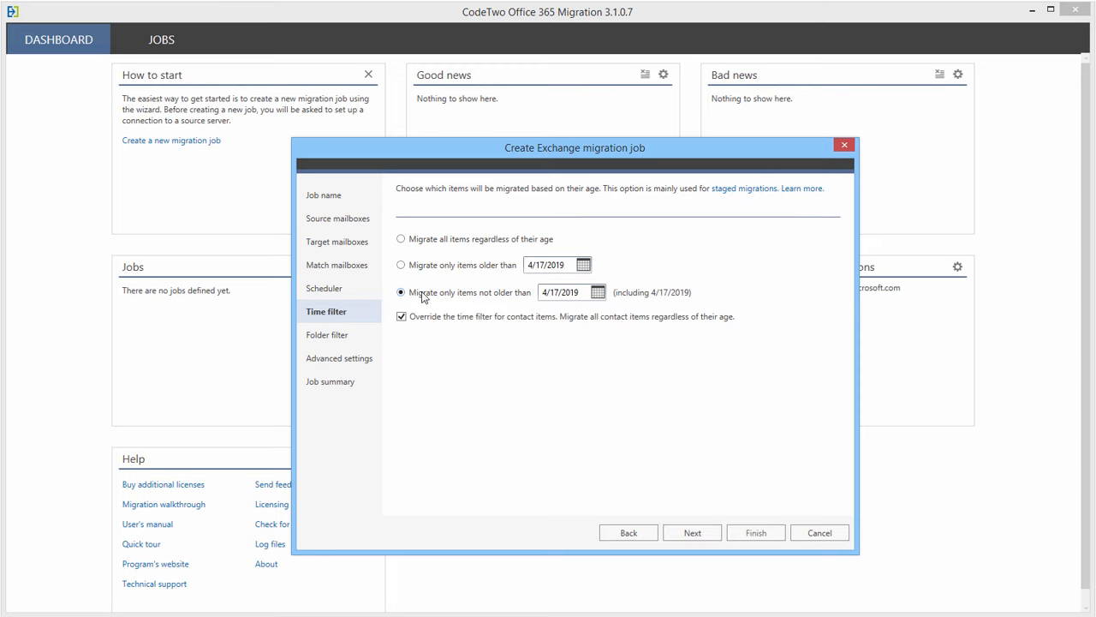
pyautogui.click(598, 293)
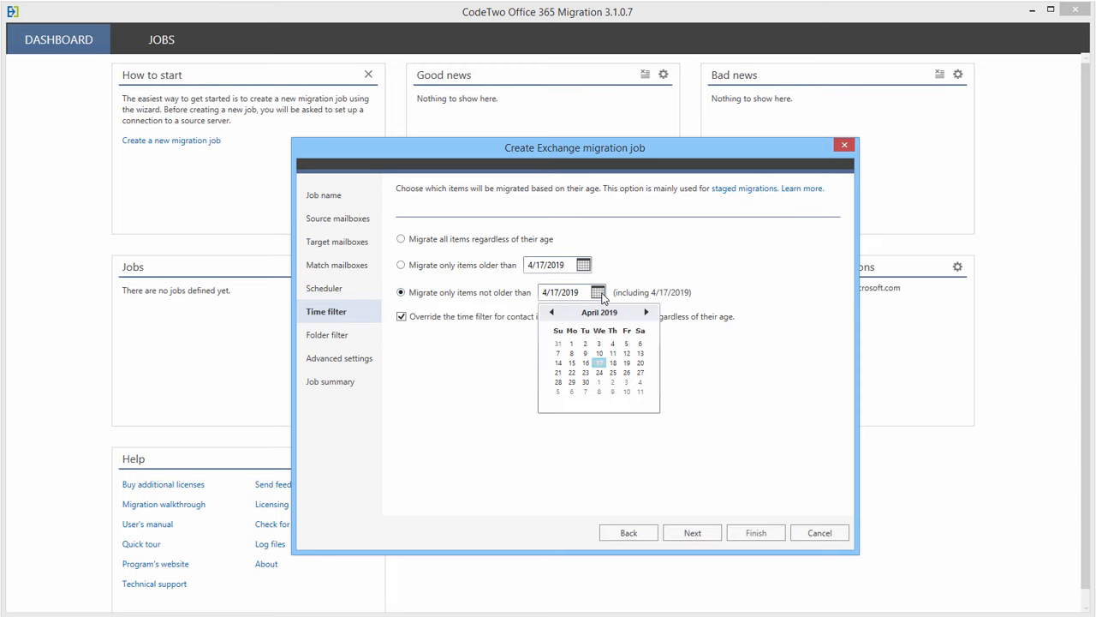
pyautogui.click(599, 345)
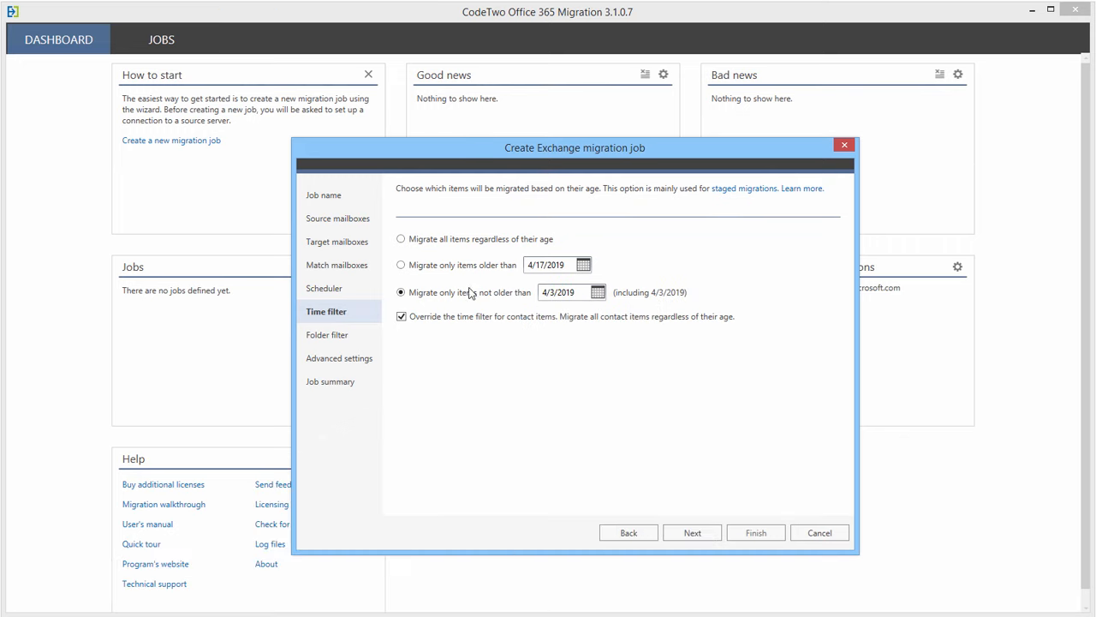
pyautogui.click(401, 265)
pyautogui.click(583, 265)
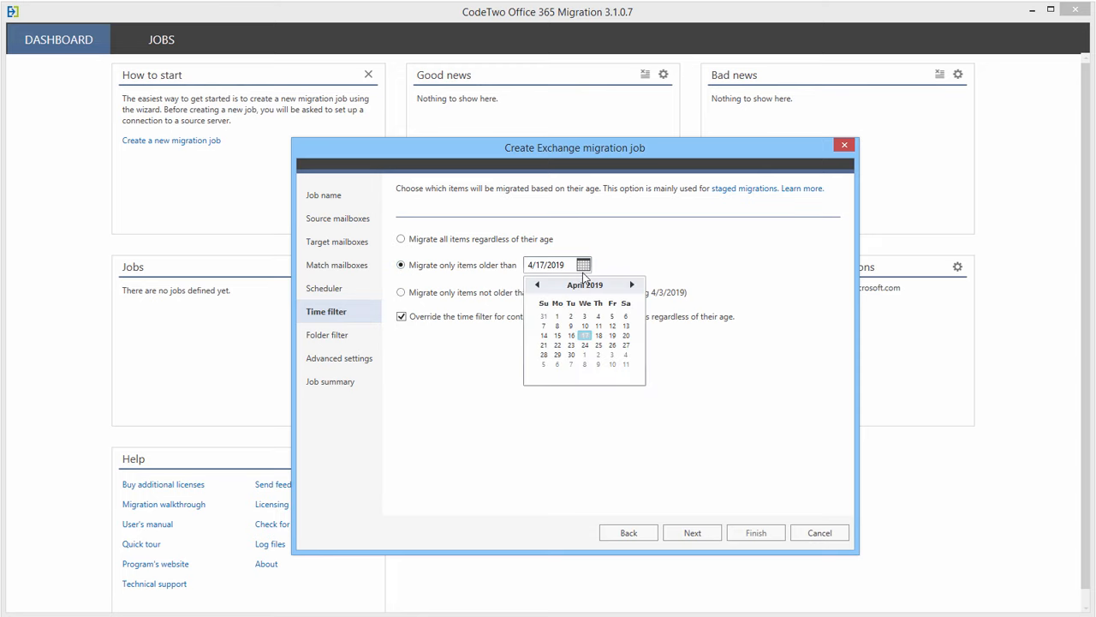
pyautogui.click(585, 317)
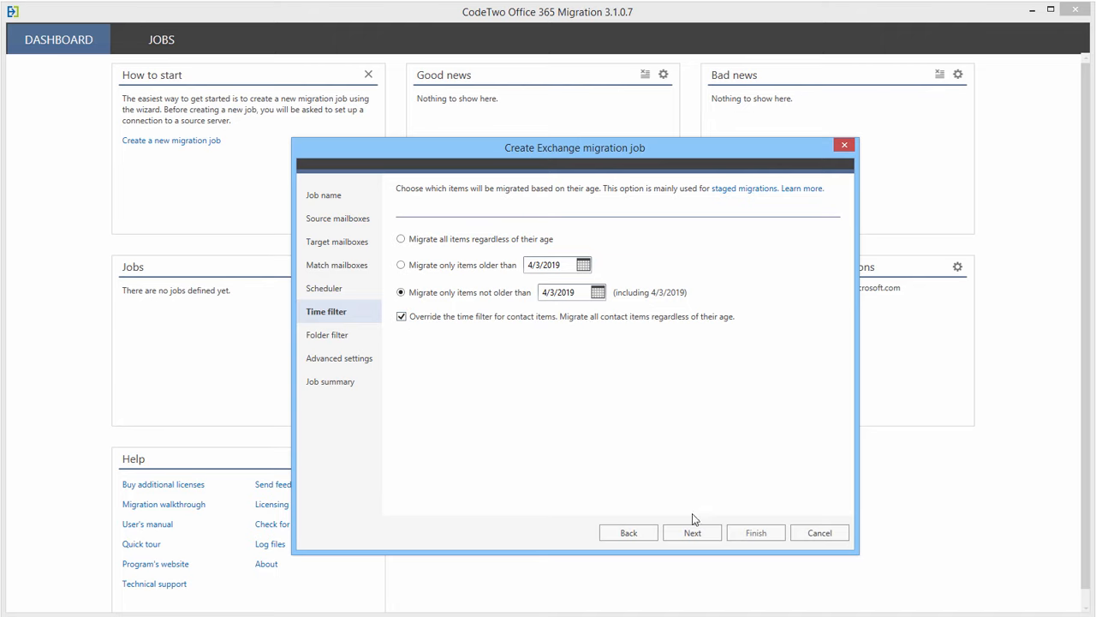
pyautogui.click(694, 532)
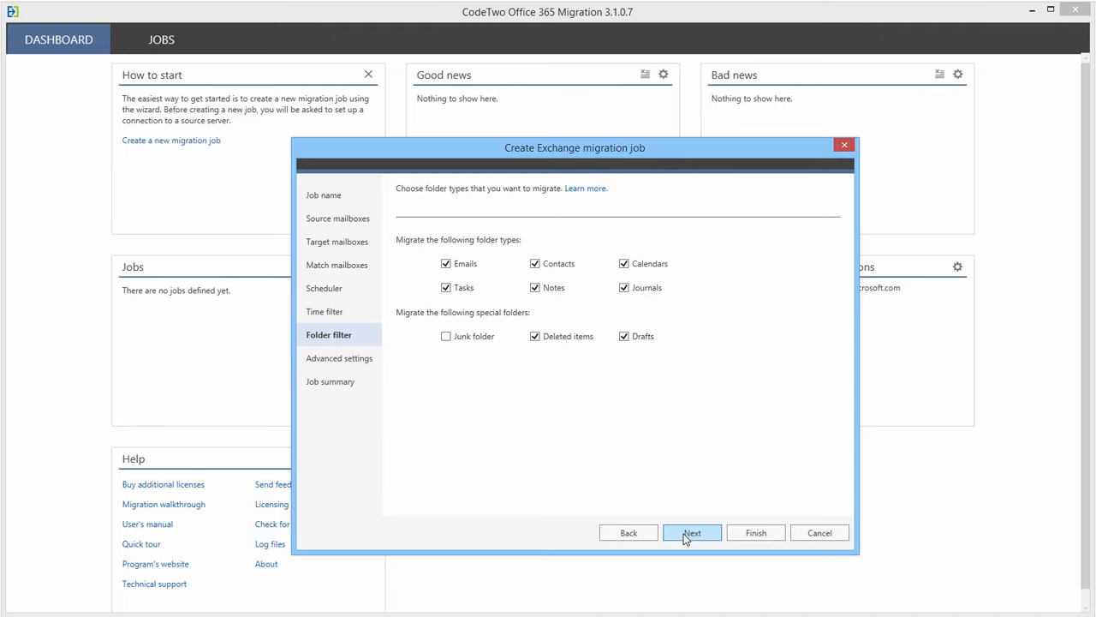
# - Exclude Notes and Journals folders from the migration
pyautogui.click(535, 289)
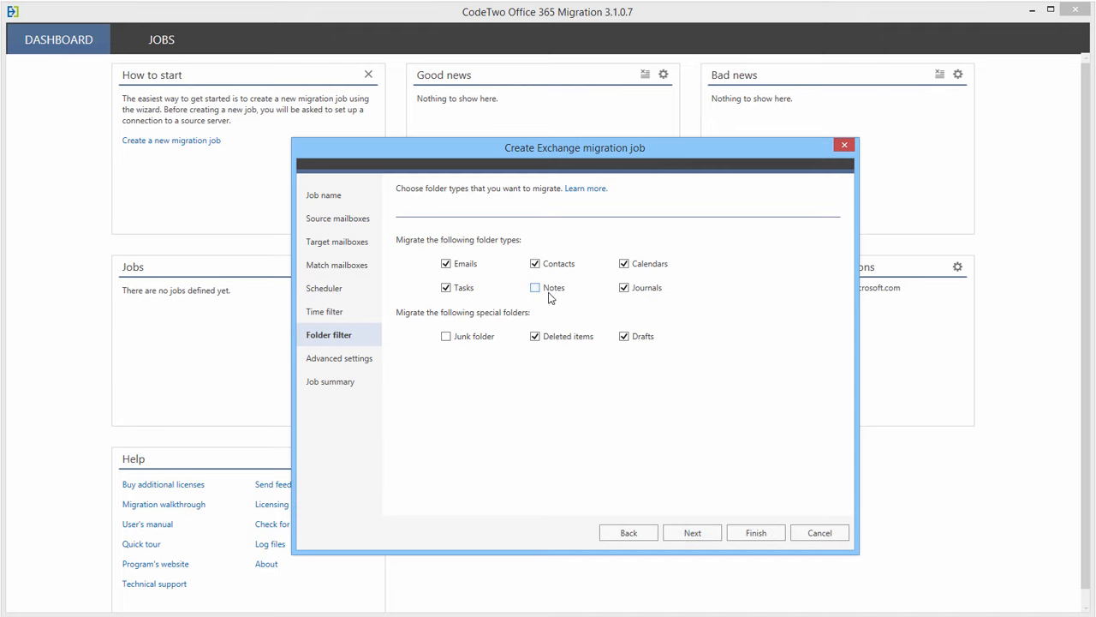
pyautogui.click(625, 288)
pyautogui.click(683, 541)
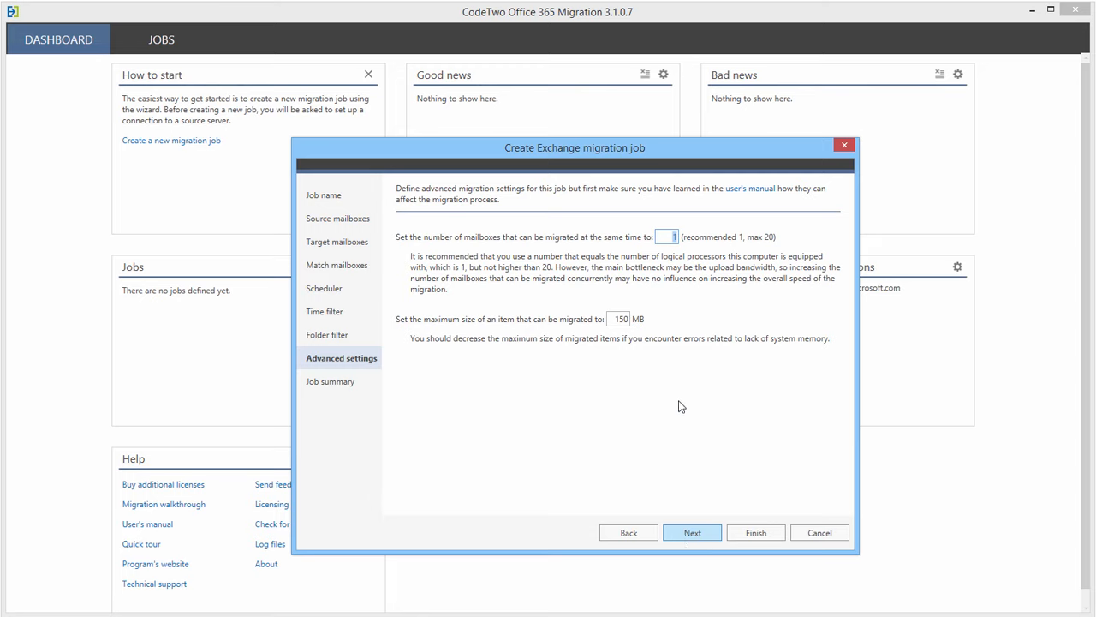
# - Allow 10 concurrent mailboxes with a 100 MB maximum item size and create the job
pyautogui.write('10')
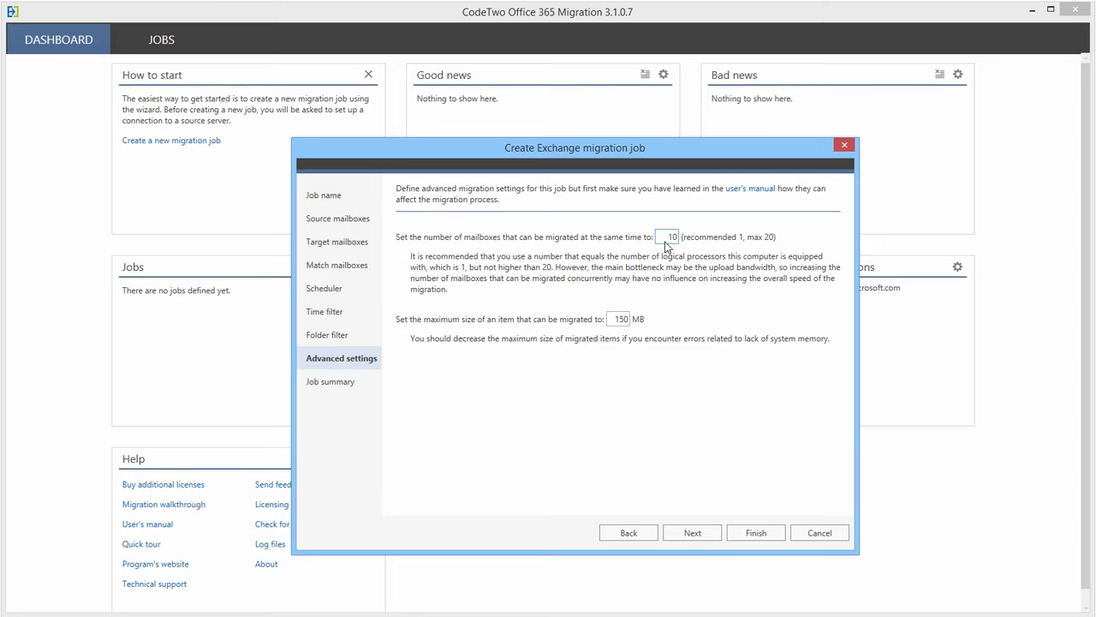
pyautogui.doubleClick(630, 319)
pyautogui.write('100')
pyautogui.click(693, 532)
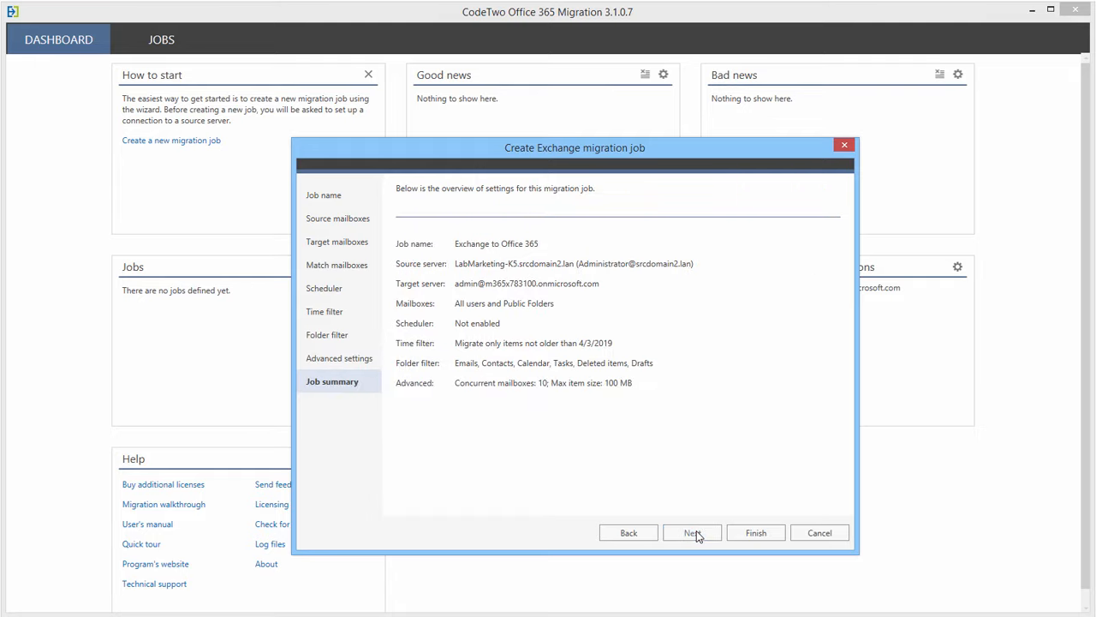
pyautogui.click(734, 532)
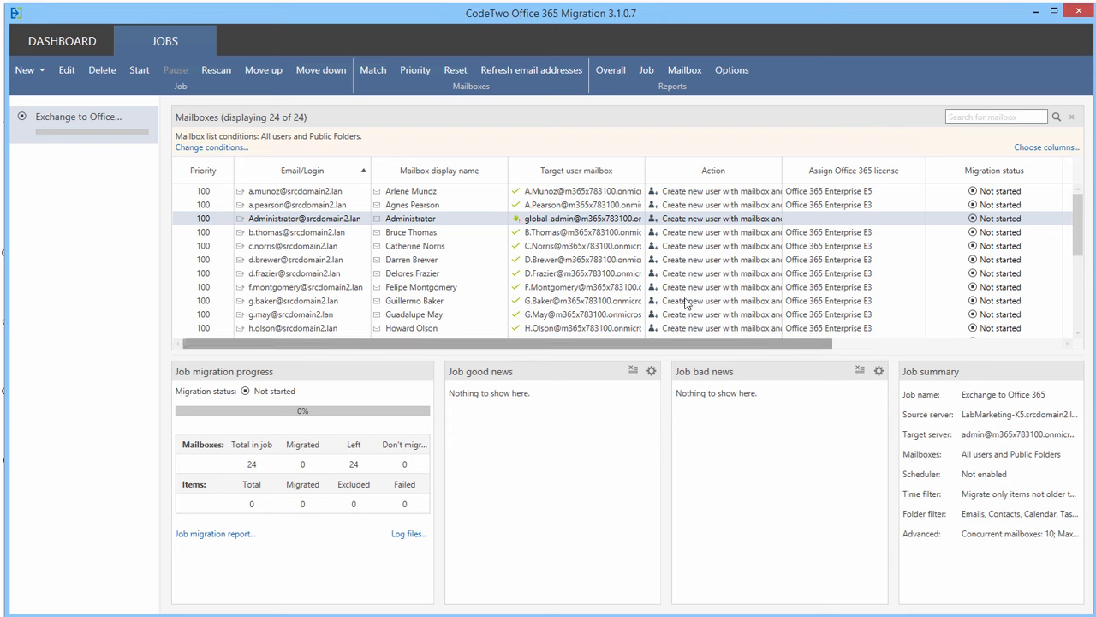
# - Match the Administrator mailbox to the existing MOD Administrator user and save the match
pyautogui.rightClick(701, 224)
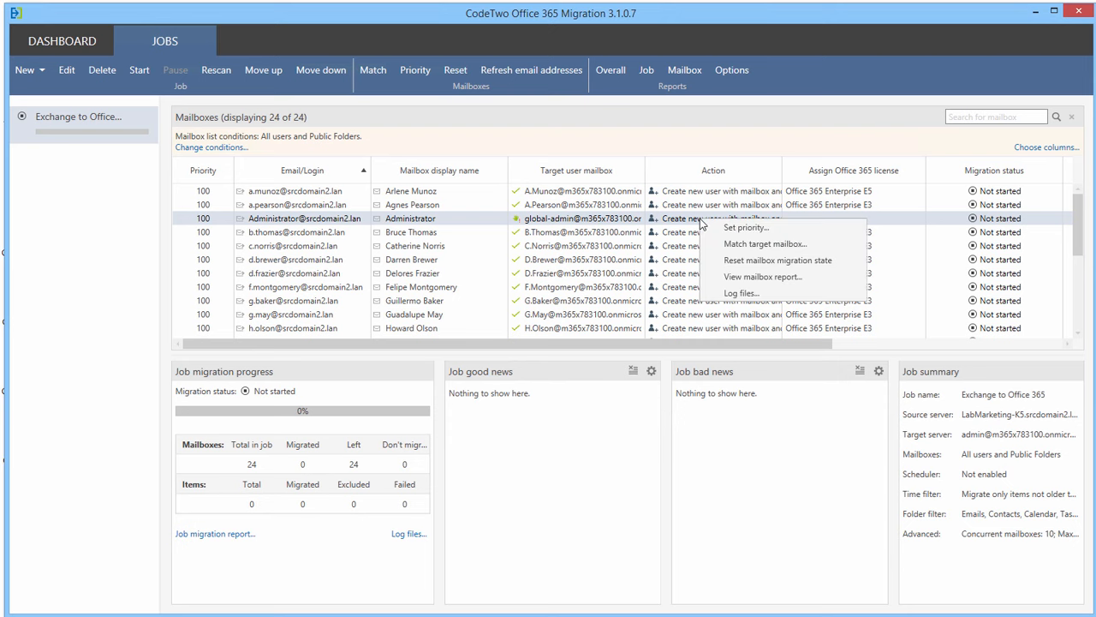
pyautogui.click(736, 244)
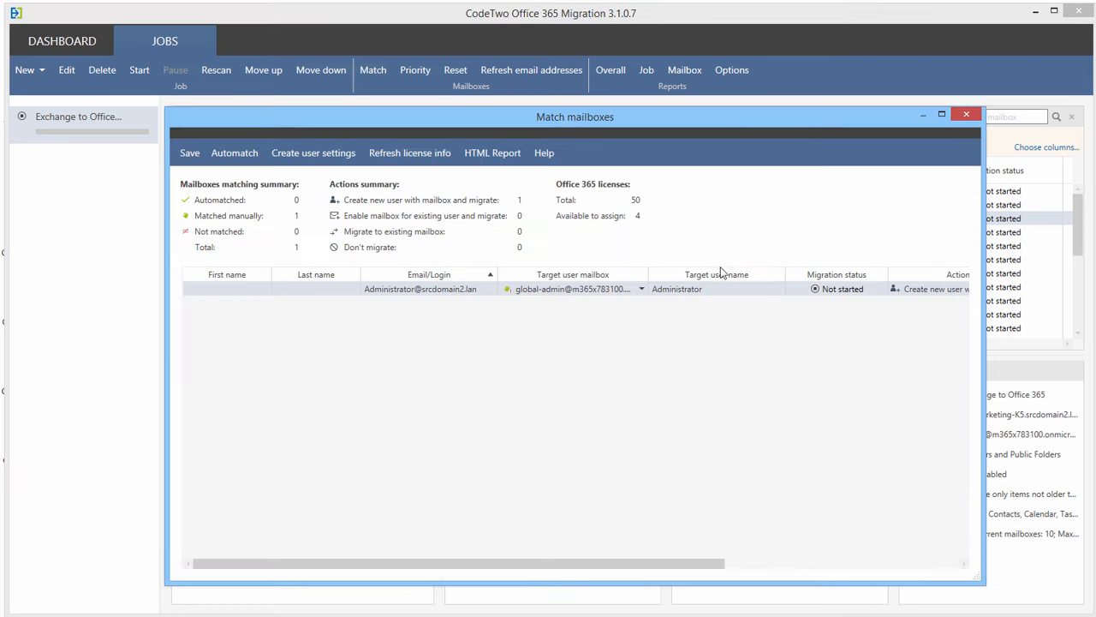
pyautogui.click(642, 289)
pyautogui.click(626, 318)
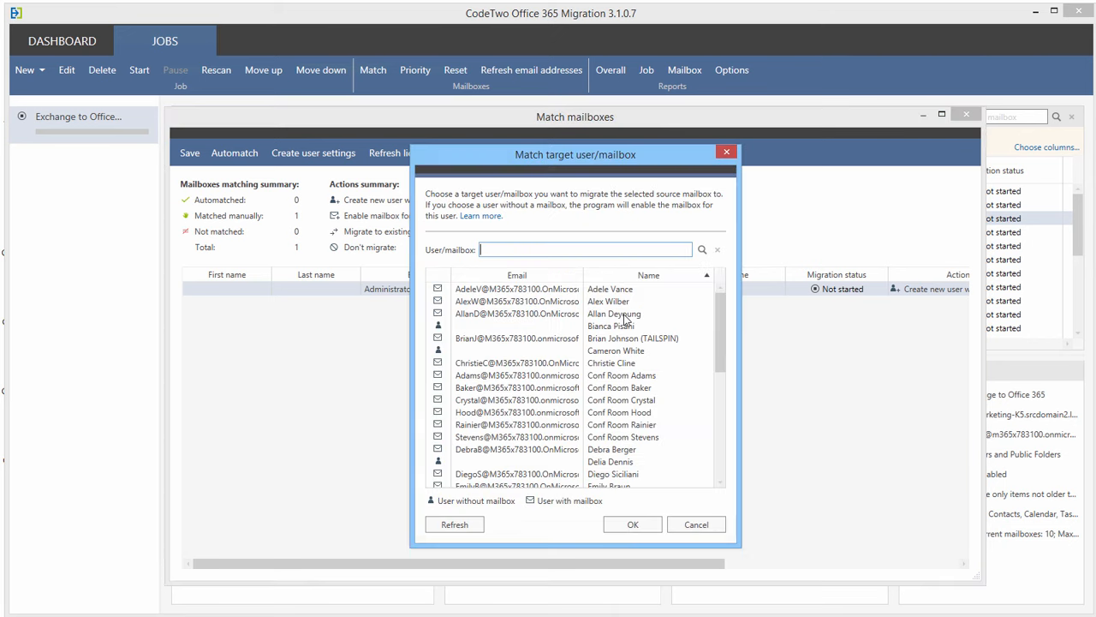
pyautogui.write('admin')
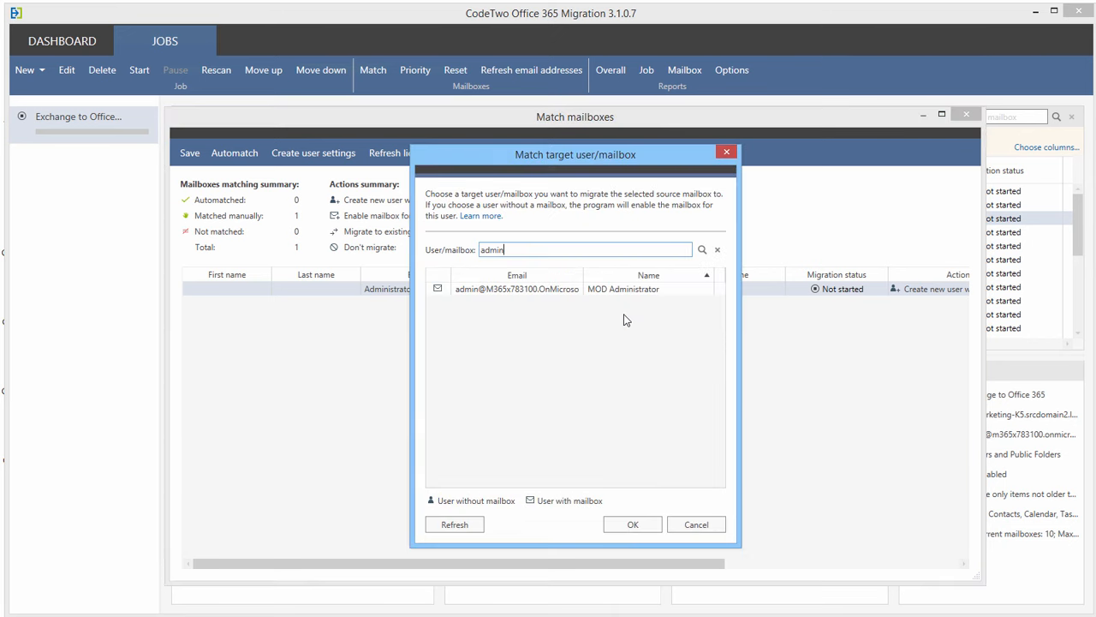
pyautogui.doubleClick(530, 289)
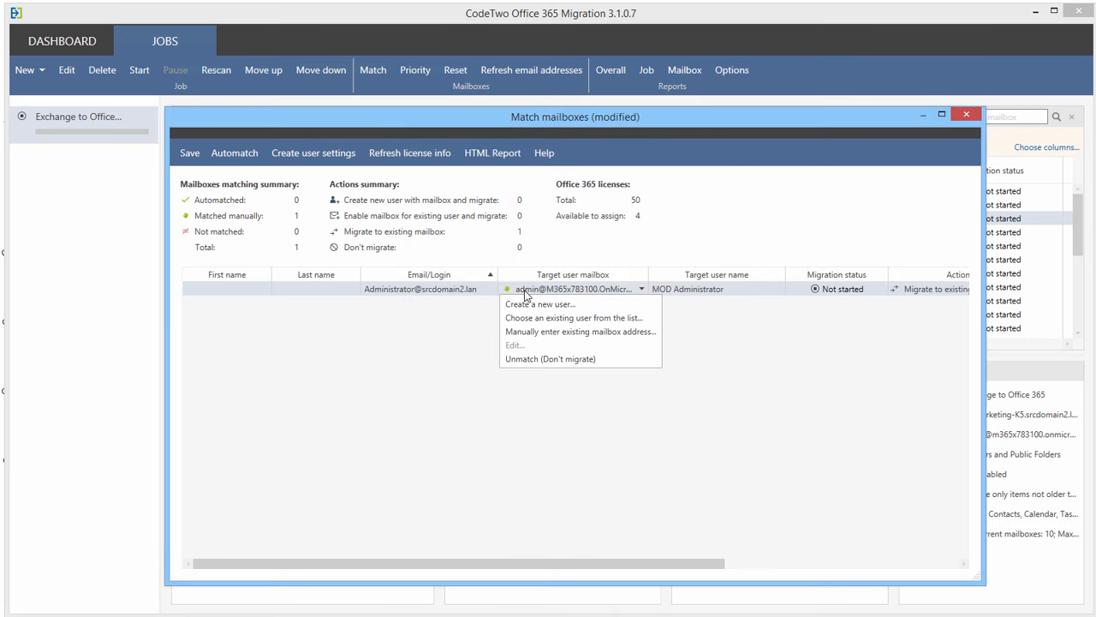
pyautogui.click(189, 152)
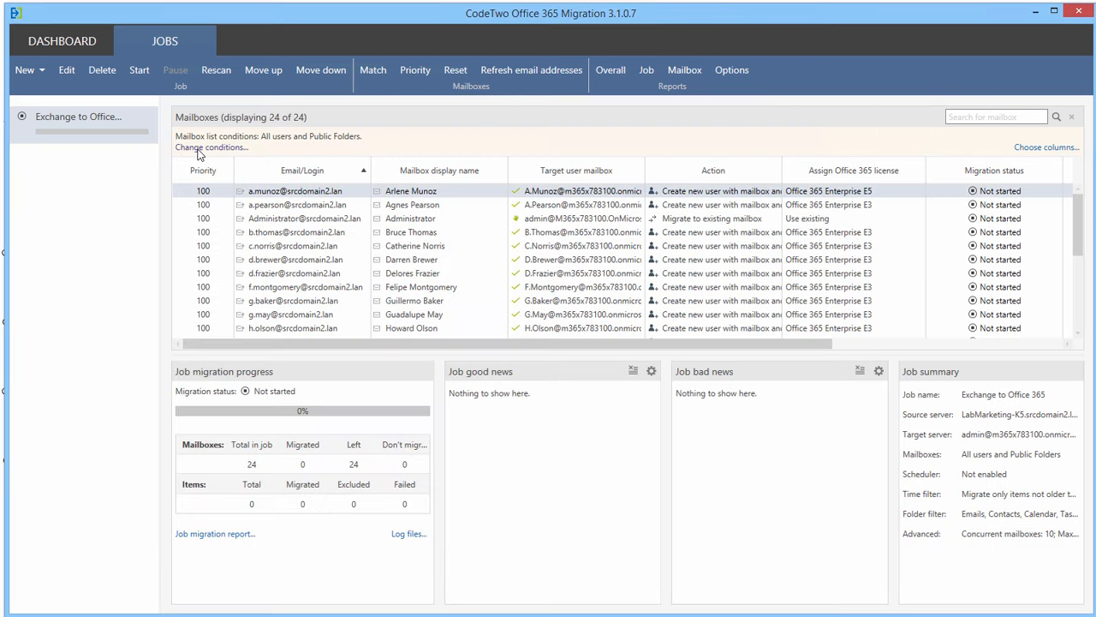
# - Start, pause and resume the migration, then show the first mailbox's report (41 of 123 items migrated)
pyautogui.click(141, 74)
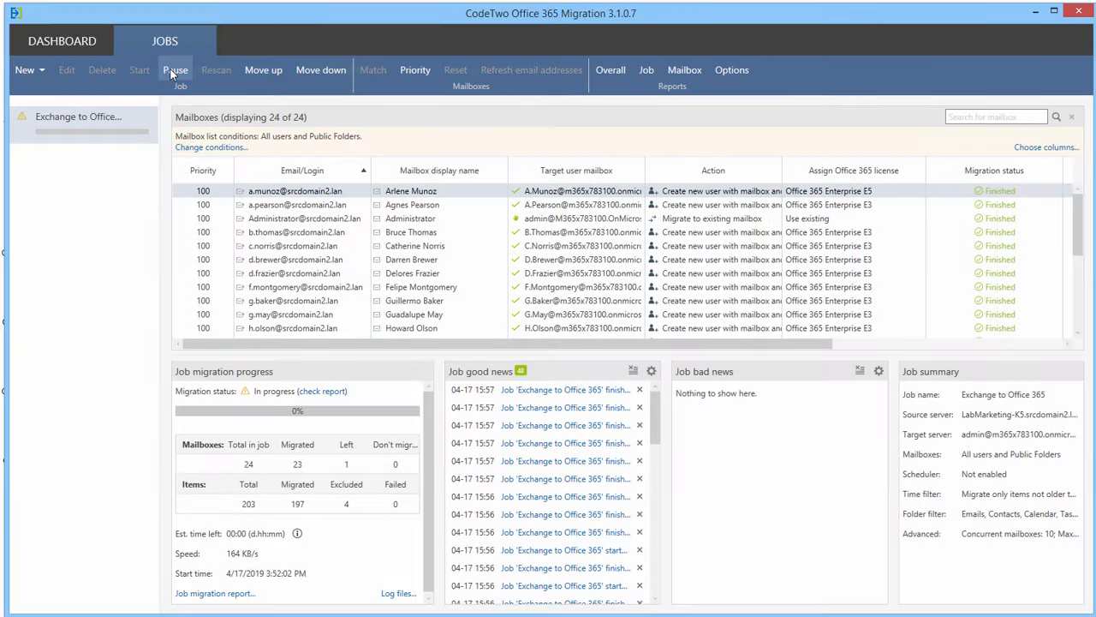
pyautogui.click(172, 72)
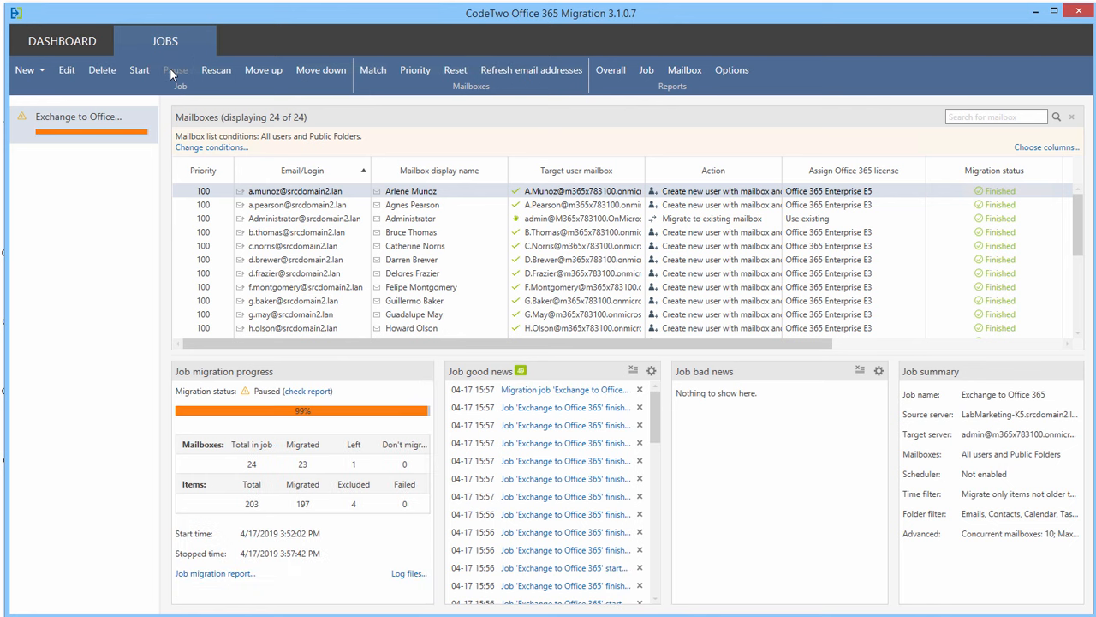
pyautogui.click(139, 72)
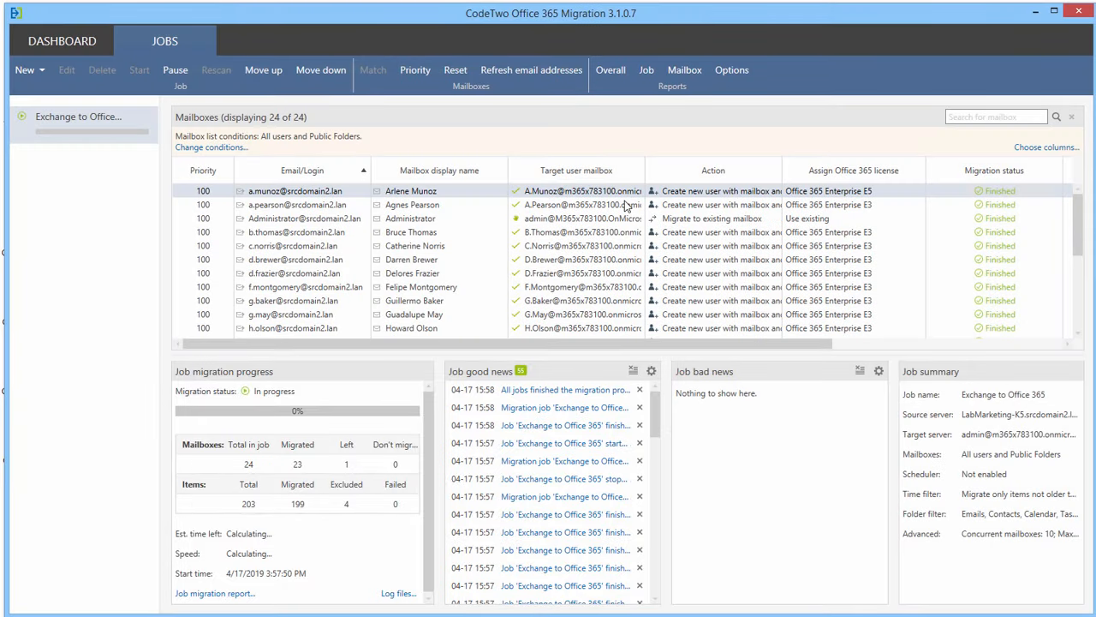
pyautogui.click(685, 70)
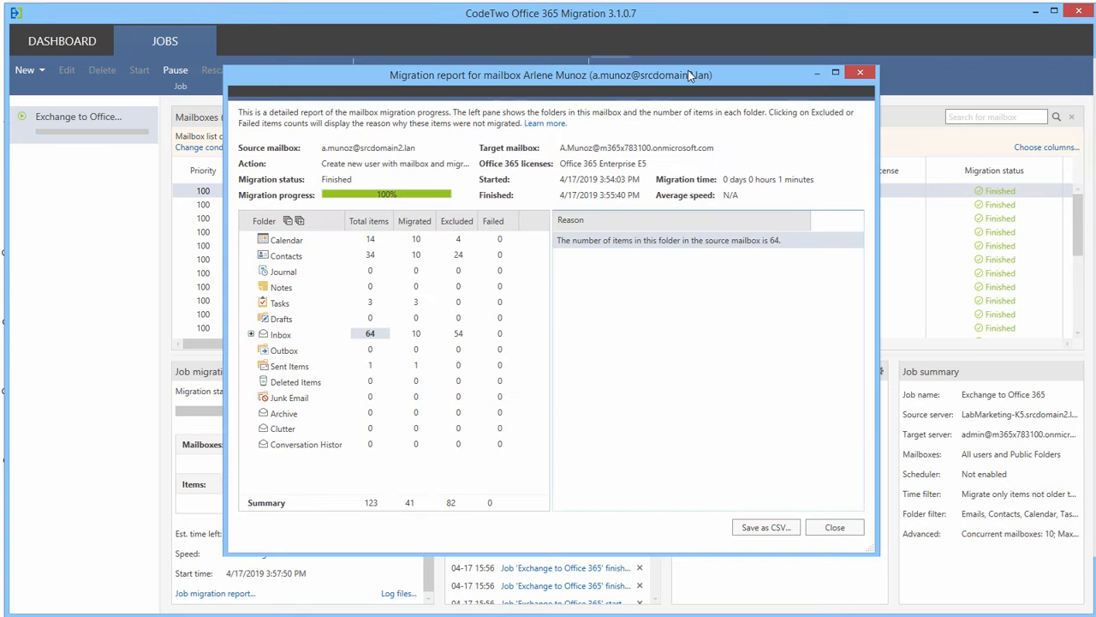